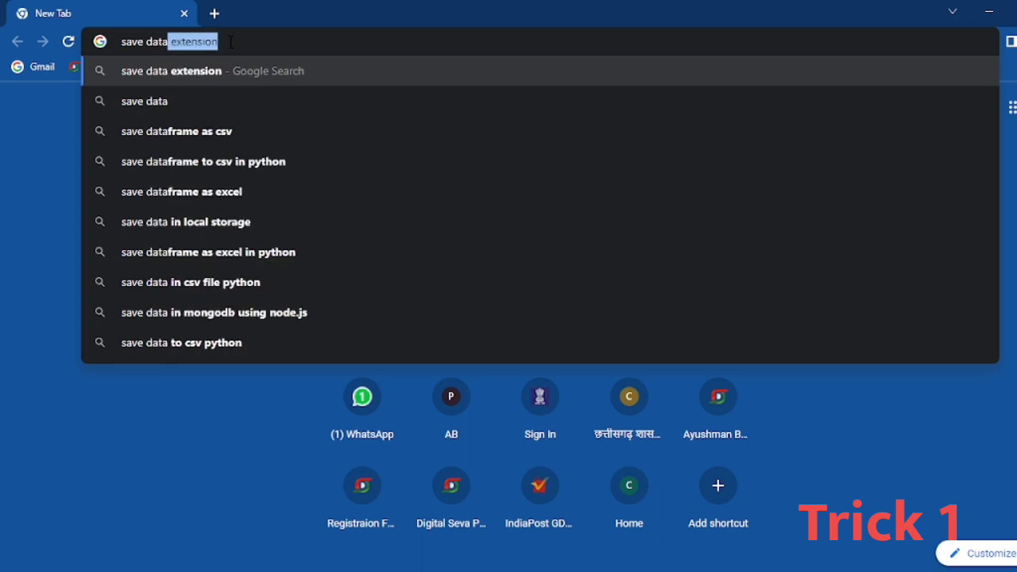
# - Search the web for "save data extension" and add the Save-Data: on extension to Chrome
pyautogui.click(206, 79)
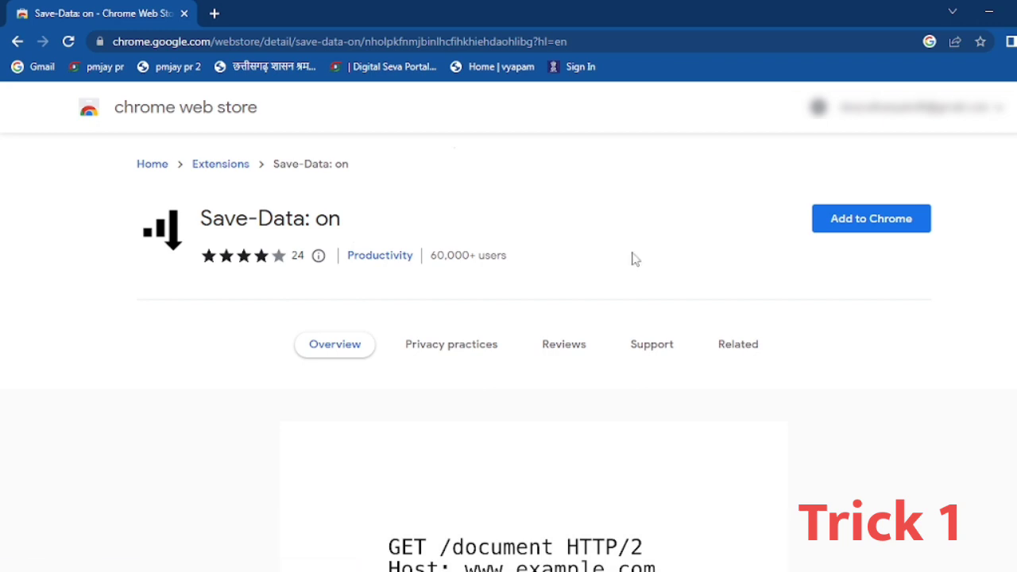
pyautogui.click(848, 228)
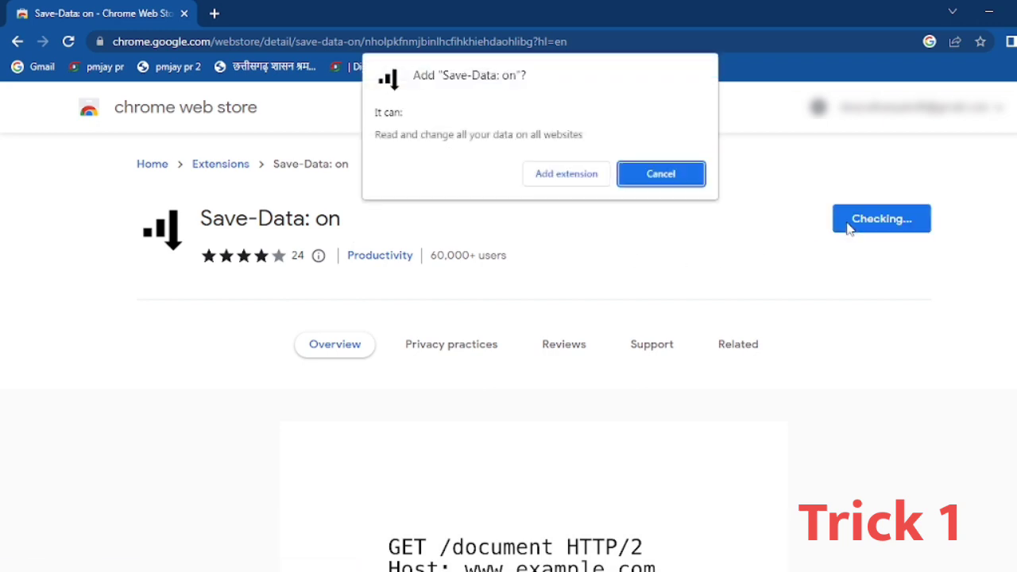
pyautogui.click(568, 174)
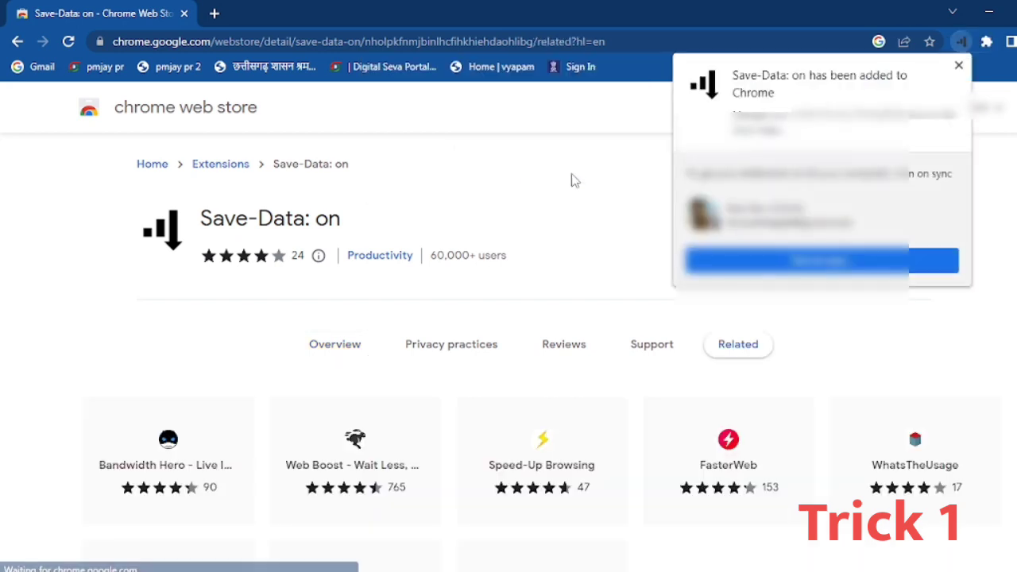
pyautogui.click(592, 233)
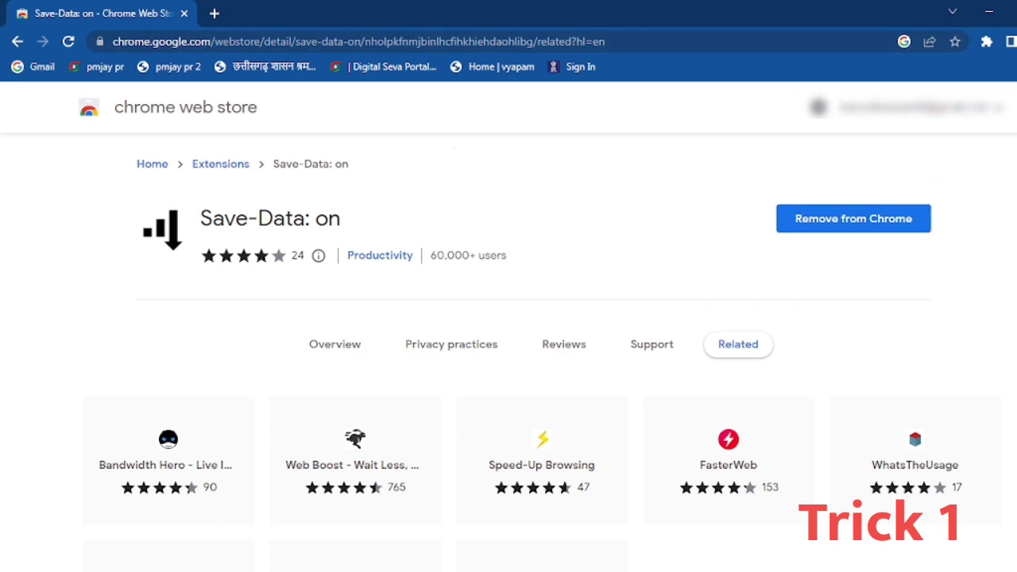
pyautogui.click(990, 14)
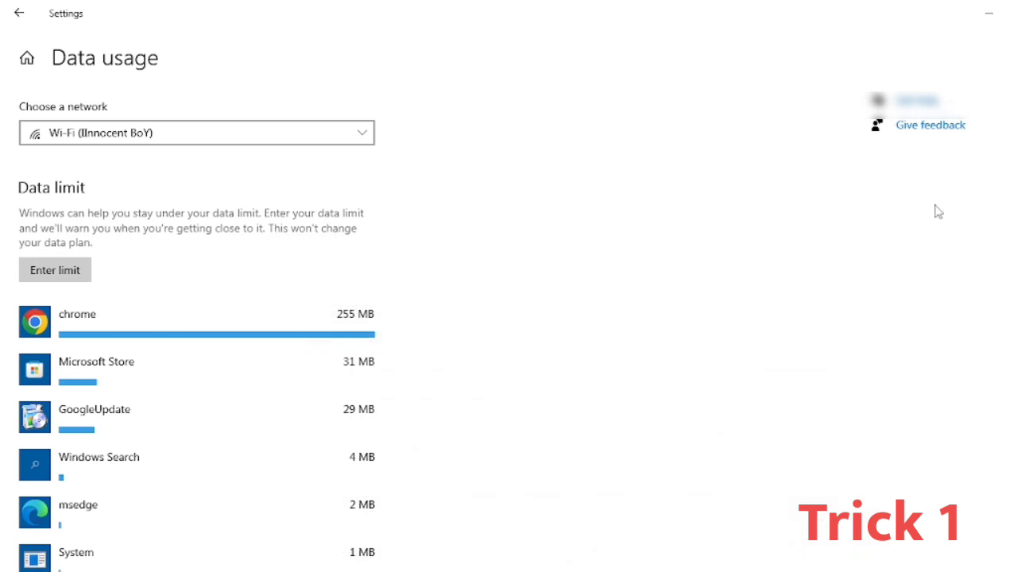
pyautogui.click(1003, 14)
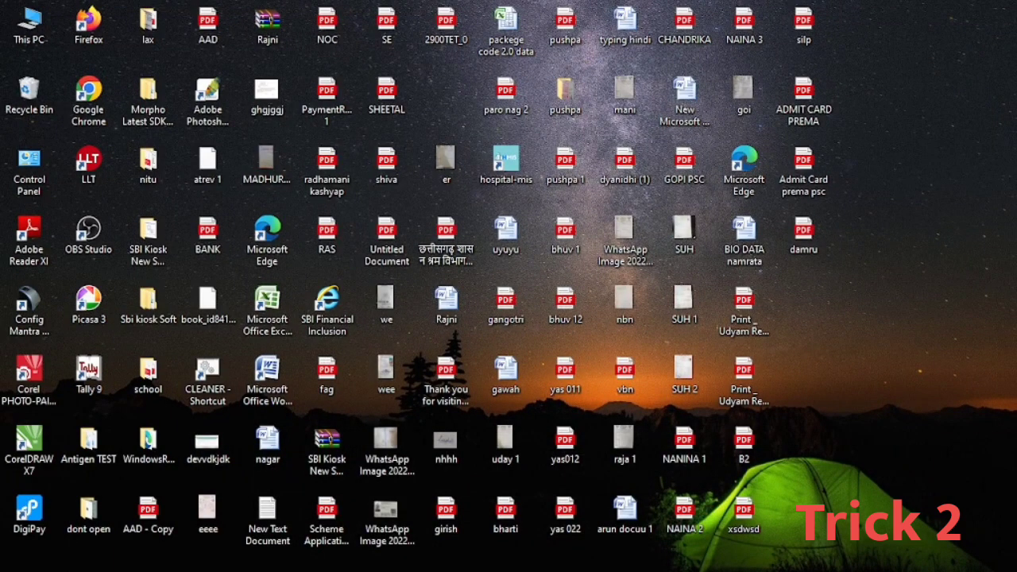
# - Open the Windows Update advanced options in Settings and review the update, notification and pause options
pyautogui.press('super+s')
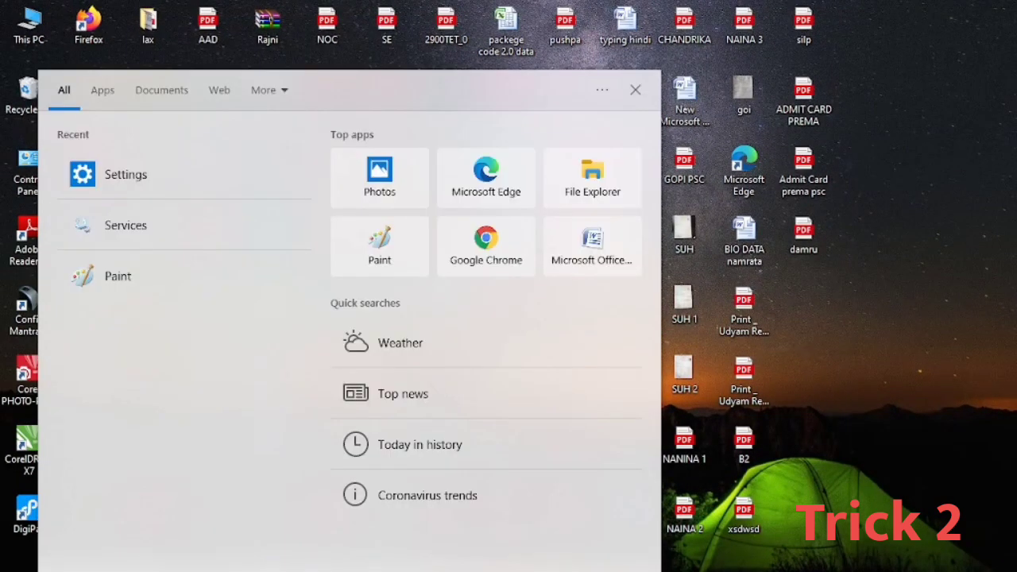
pyautogui.write('sett')
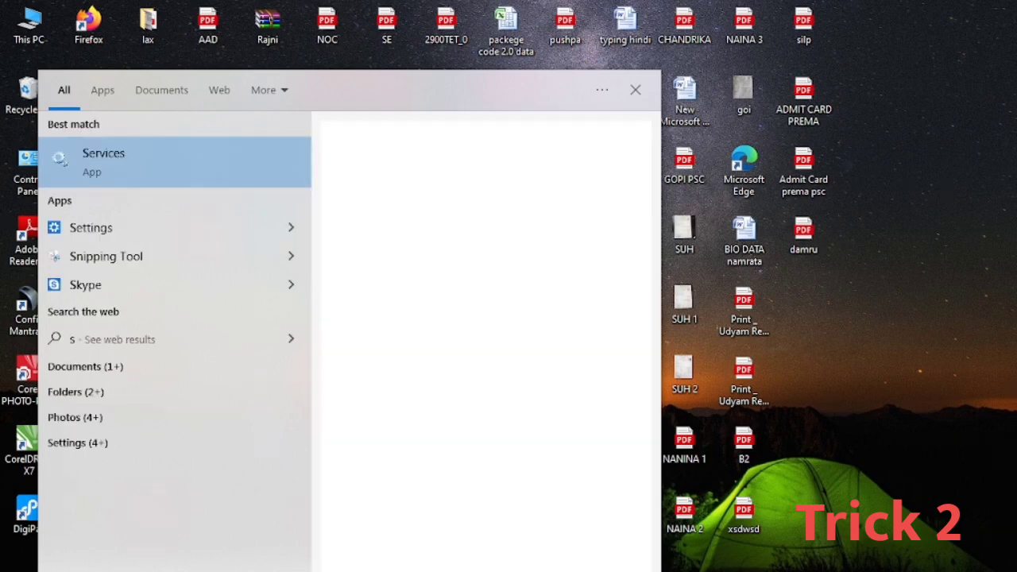
pyautogui.click(133, 165)
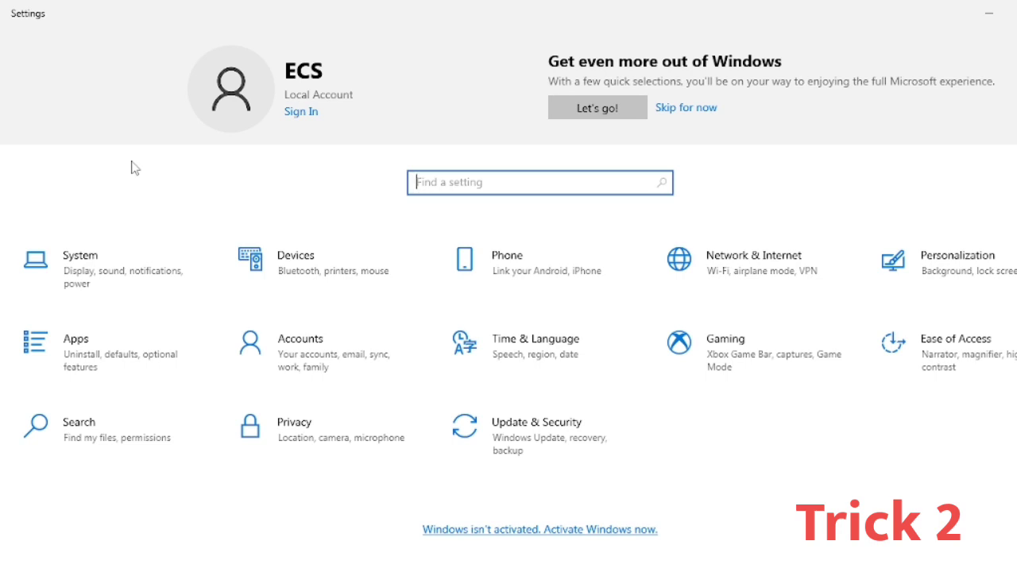
pyautogui.click(479, 439)
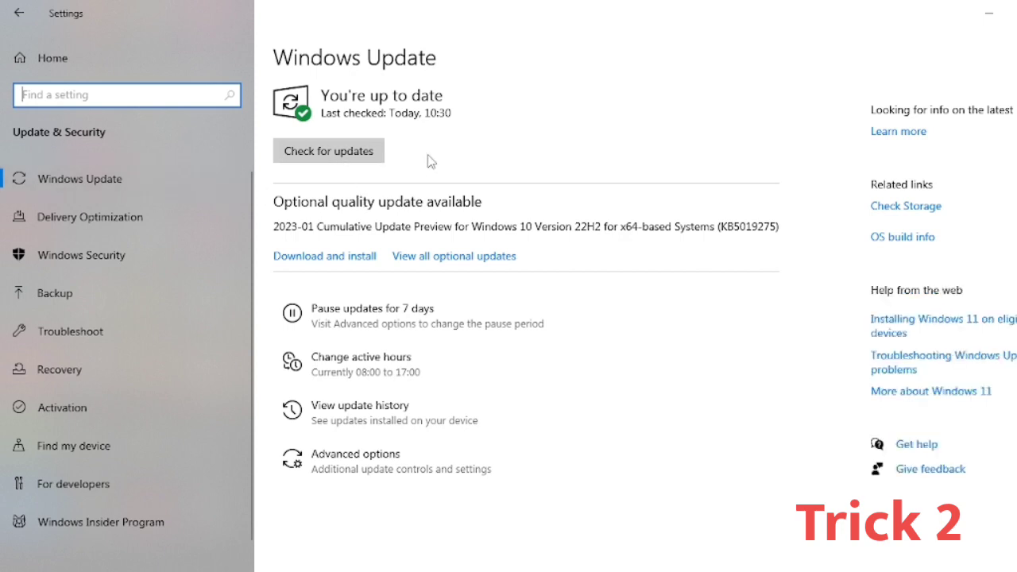
pyautogui.click(344, 469)
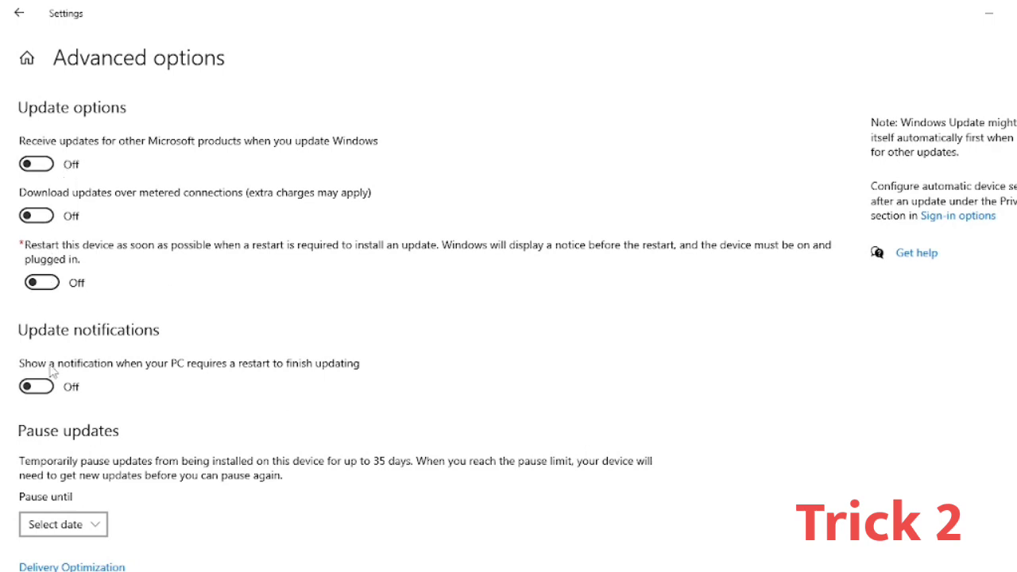
pyautogui.scroll(-1, 52, 378)
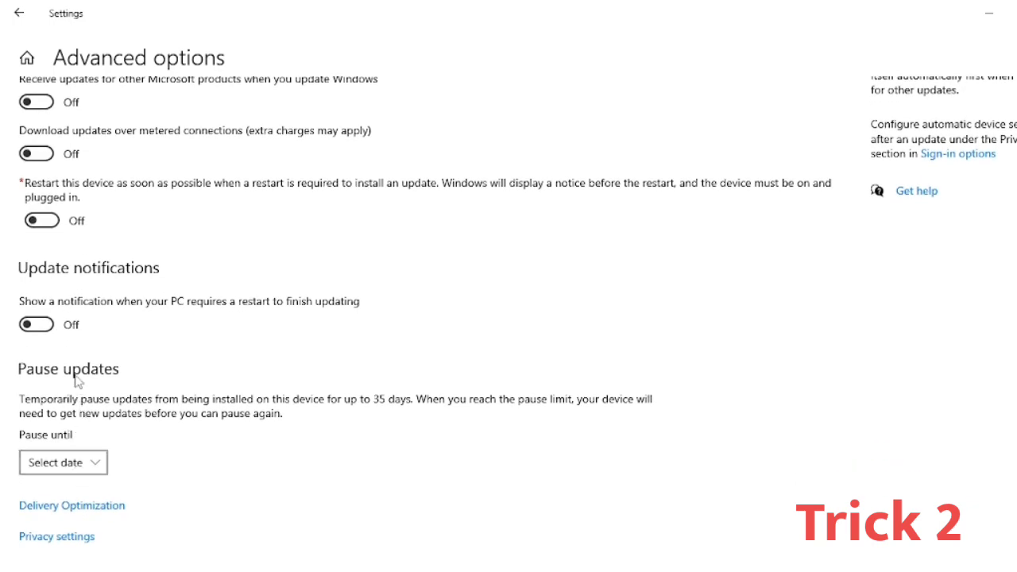
pyautogui.scroll(1, 80, 378)
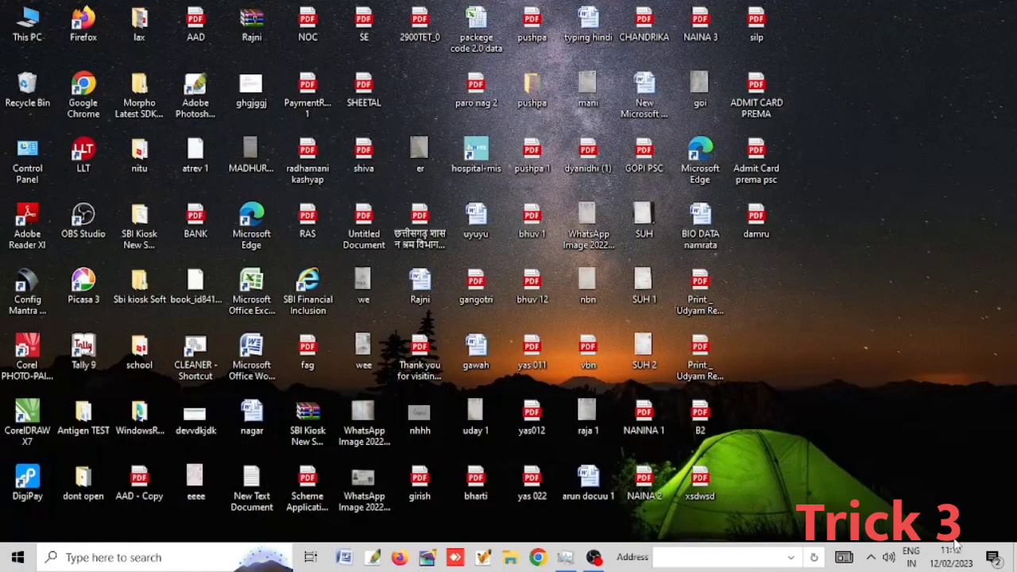
pyautogui.rightClick(849, 222)
pyautogui.click(864, 267)
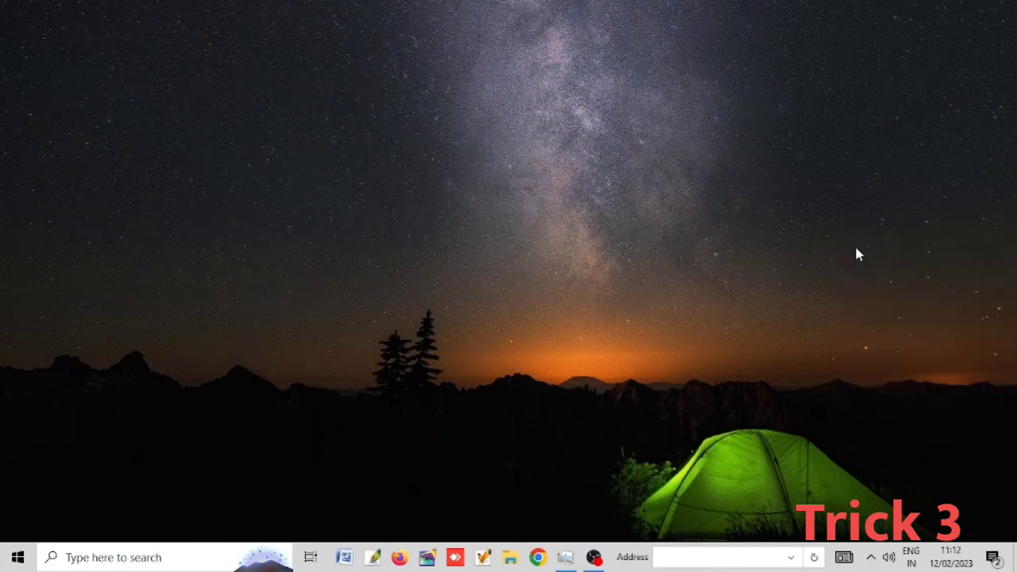
pyautogui.rightClick(854, 237)
pyautogui.click(871, 290)
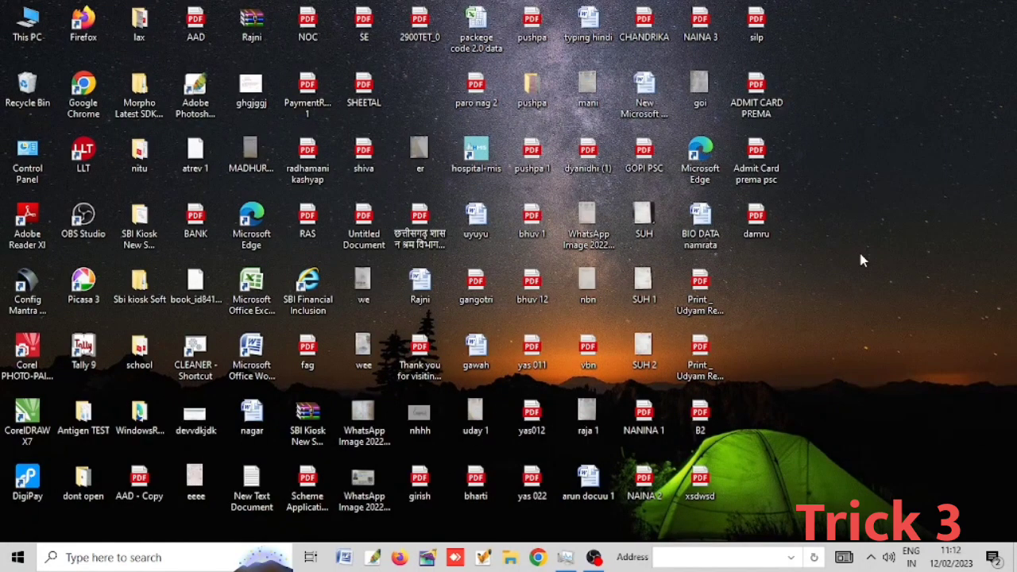
pyautogui.rightClick(858, 248)
pyautogui.click(874, 293)
pyautogui.rightClick(852, 270)
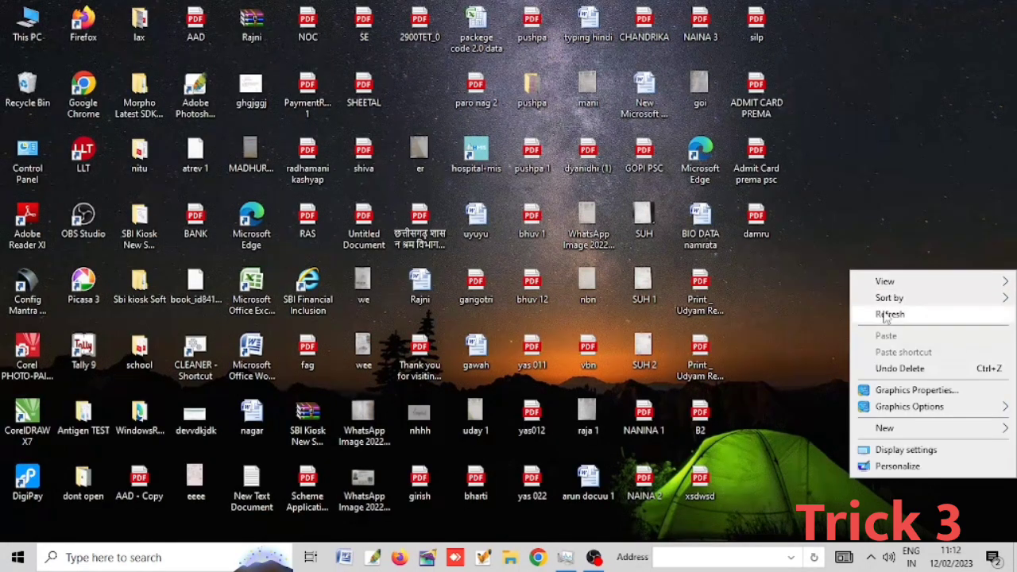
pyautogui.click(886, 315)
# - Open the properties of the connected Wi-Fi network and check its metered connection setting
pyautogui.click(871, 557)
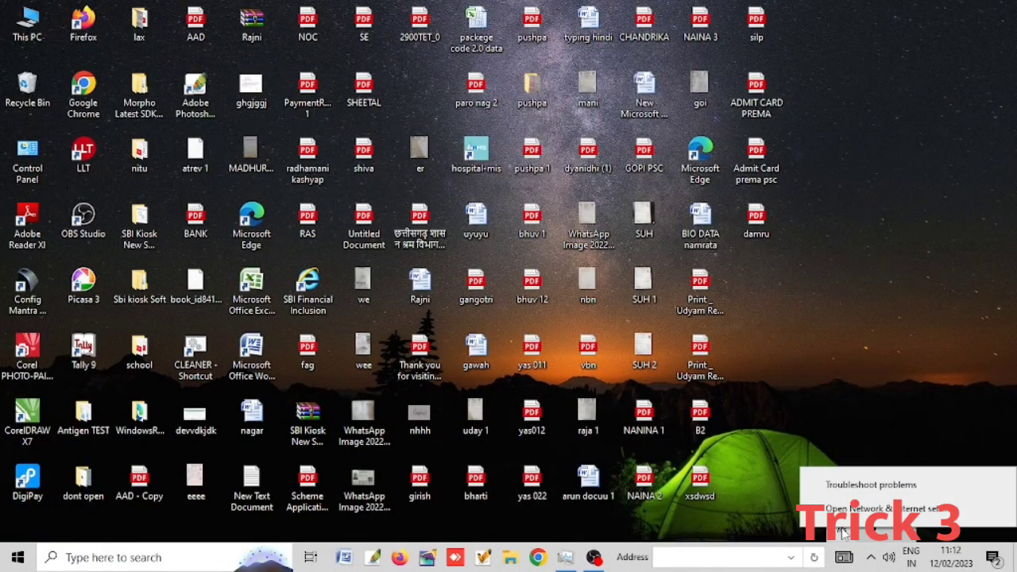
pyautogui.click(843, 532)
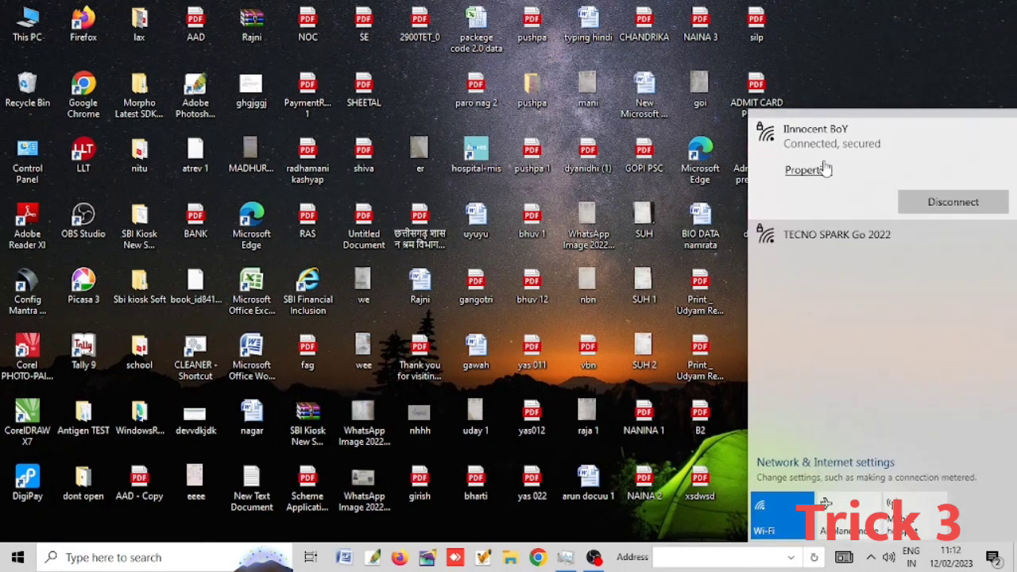
pyautogui.click(803, 169)
pyautogui.scroll(-1, 36, 220)
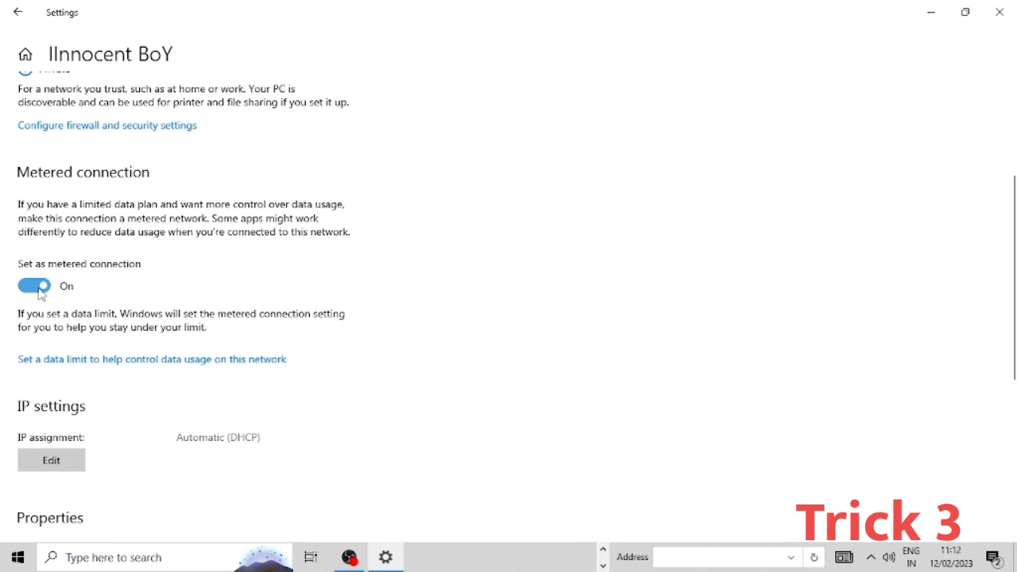
pyautogui.scroll(-1, 172, 434)
pyautogui.scroll(2, 329, 410)
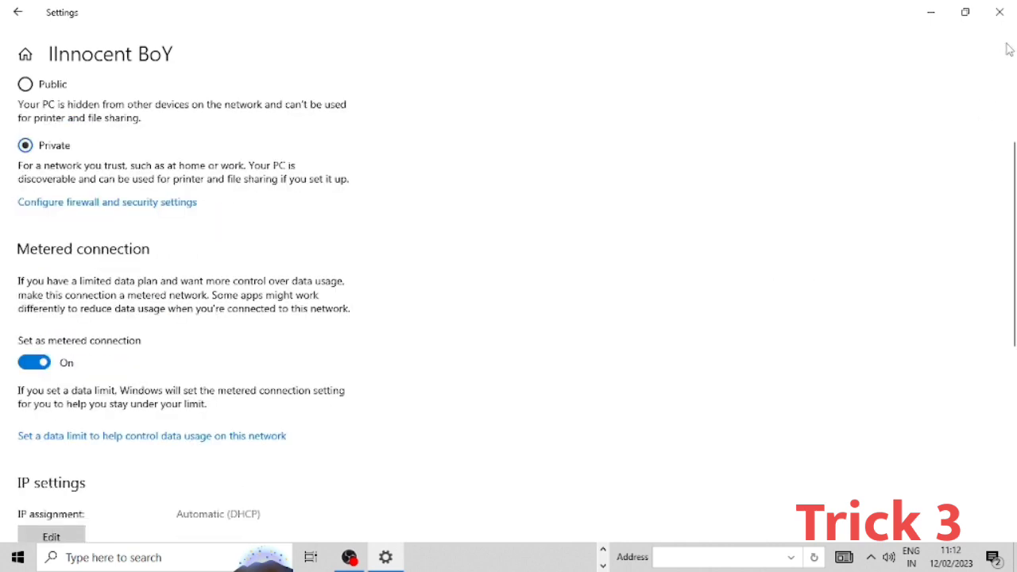
pyautogui.click(998, 10)
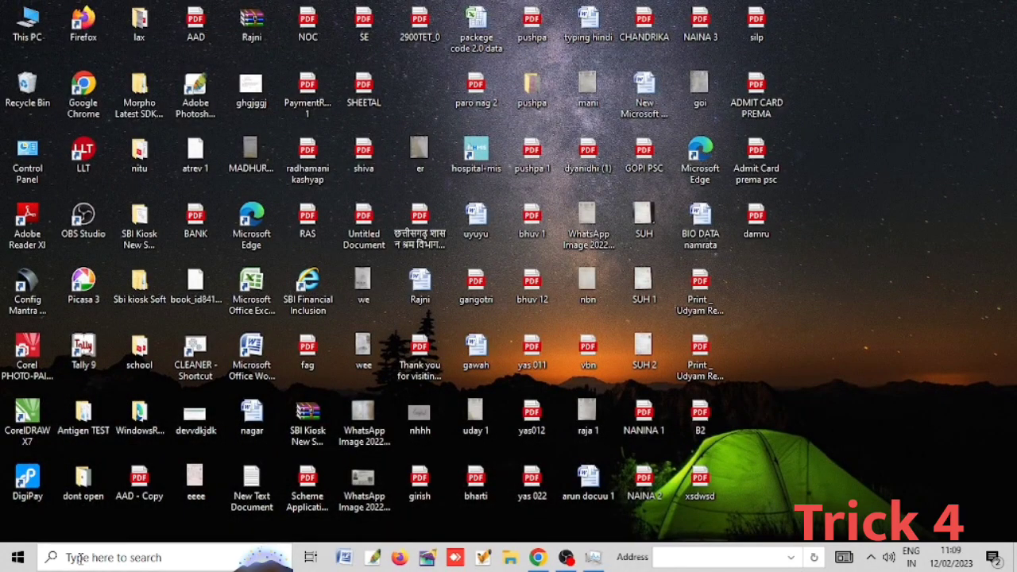
# - Search Windows for "store", open Microsoft Store and check its profile menu
pyautogui.click(78, 558)
pyautogui.write('s')
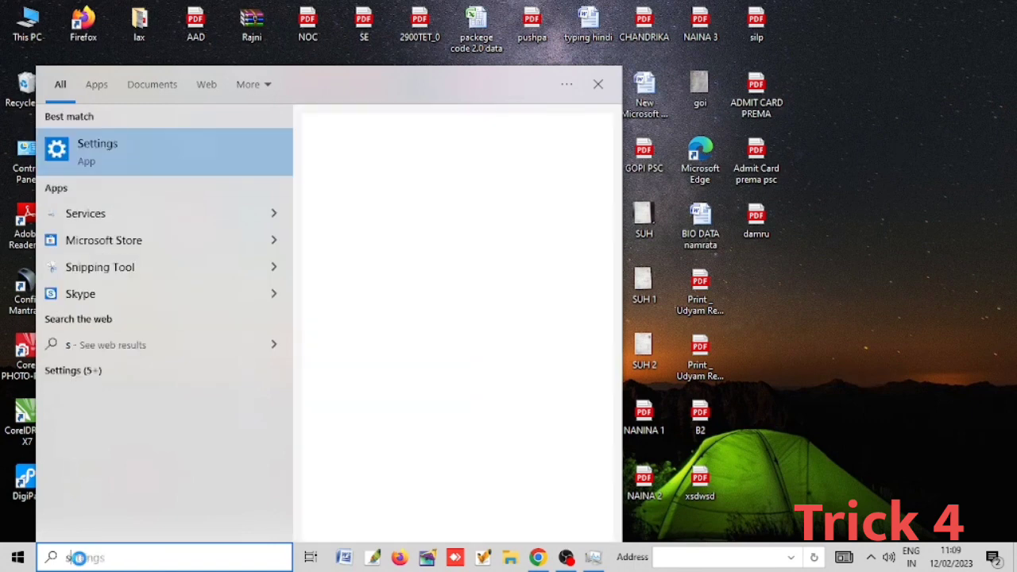
pyautogui.write('tore')
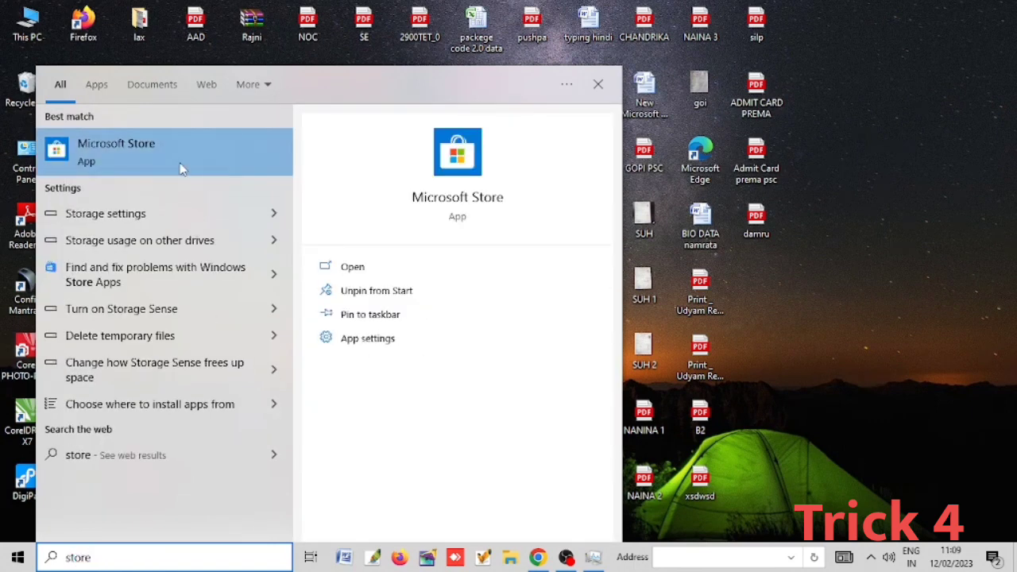
pyautogui.click(141, 155)
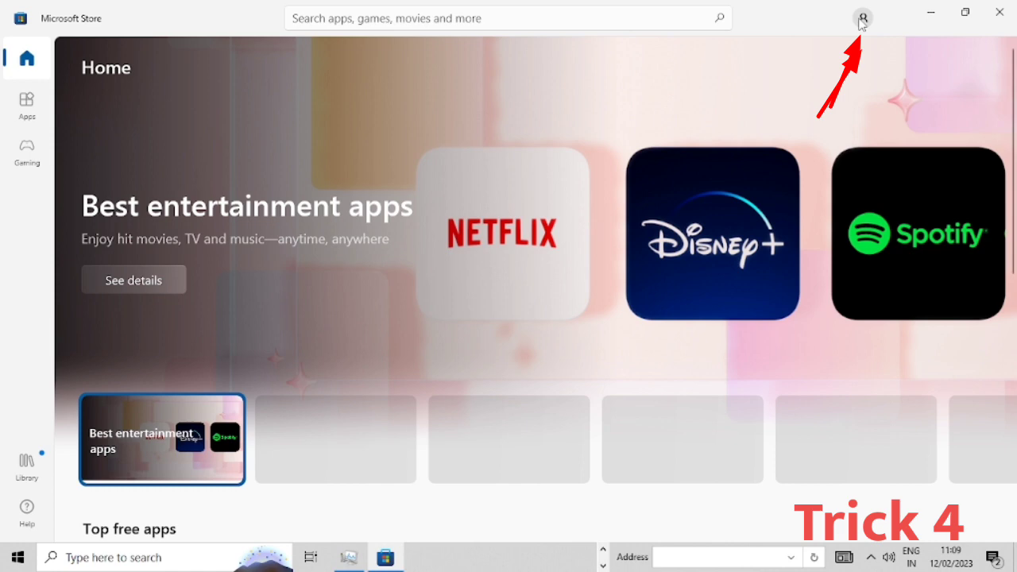
pyautogui.click(862, 19)
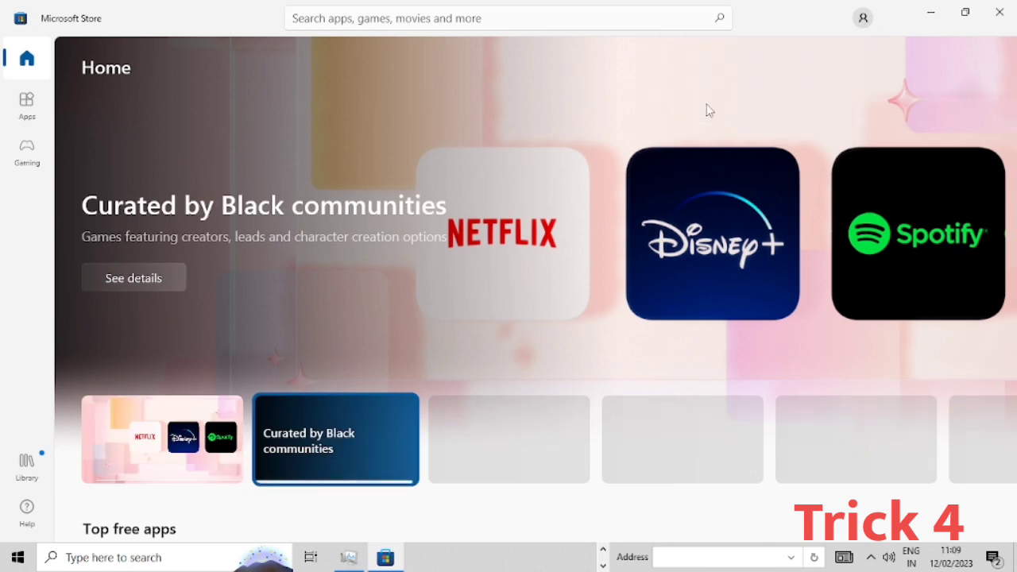
pyautogui.click(707, 107)
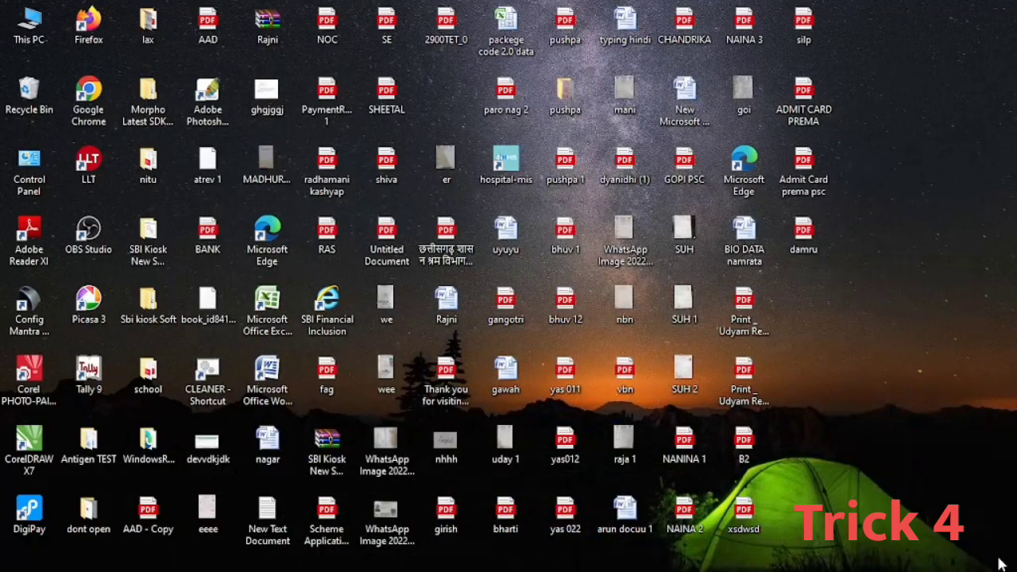
# - Open Task Manager and look through its performance data, app history and startup programs
pyautogui.rightClick(978, 571)
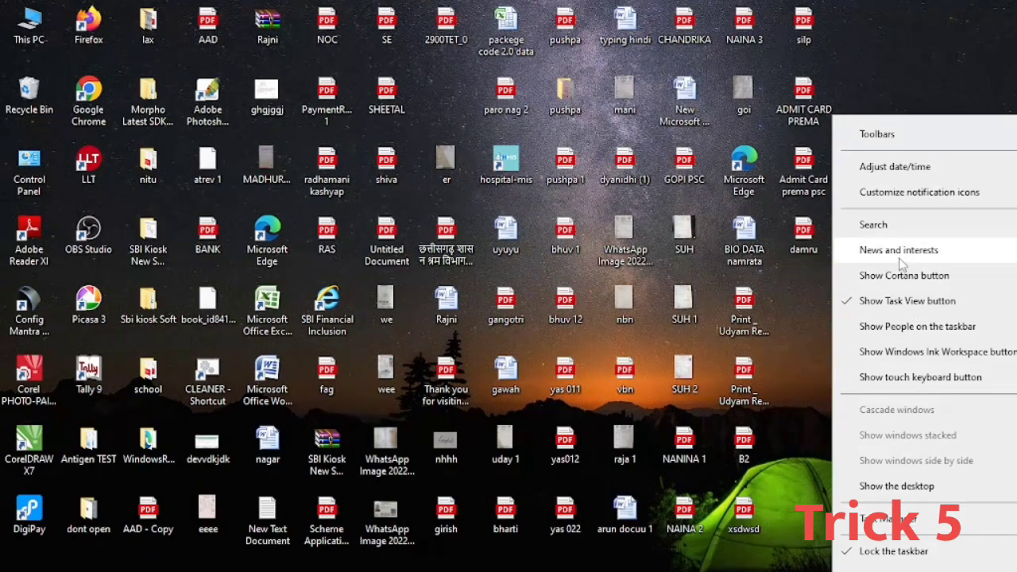
pyautogui.click(882, 518)
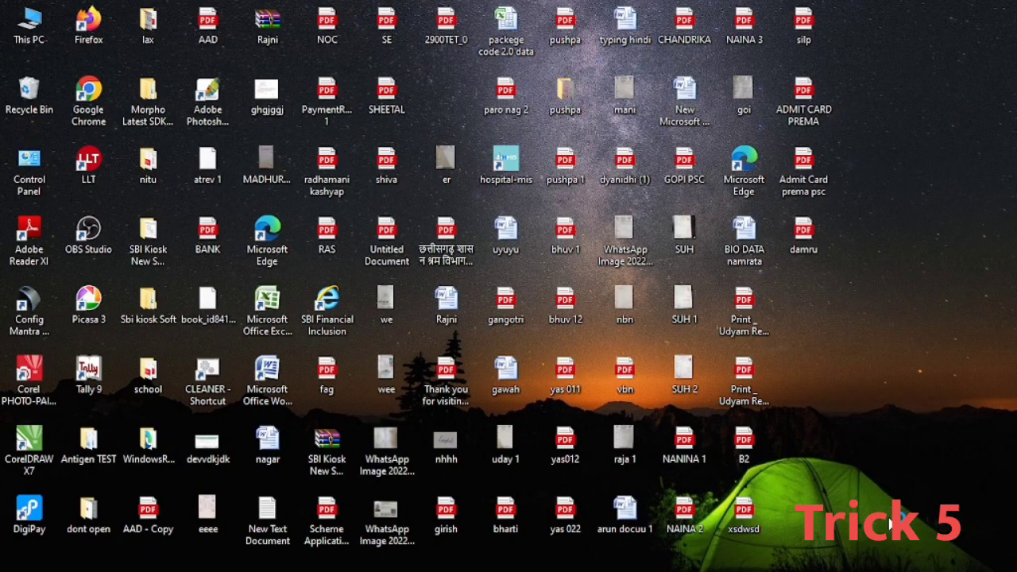
pyautogui.click(571, 115)
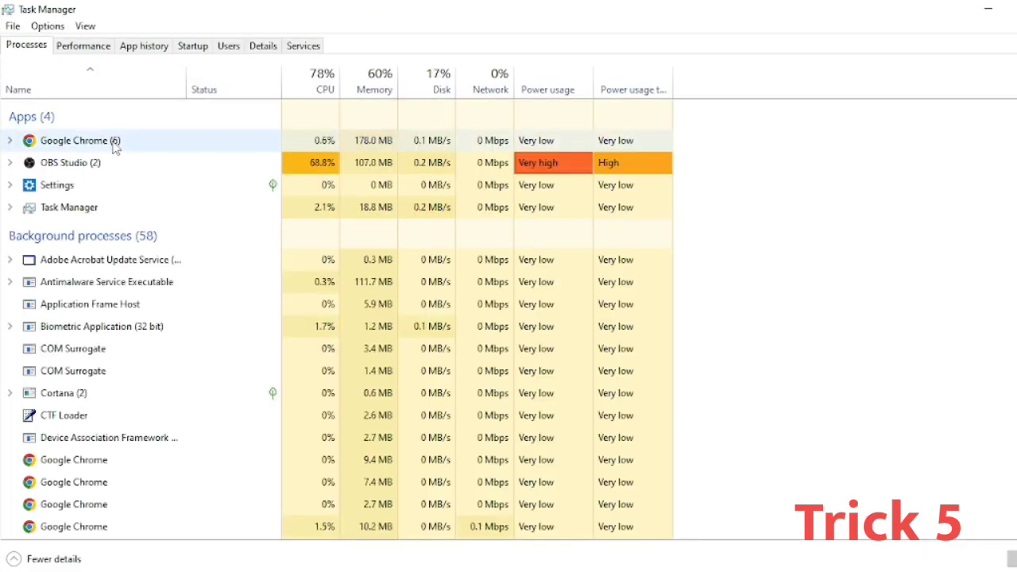
pyautogui.click(86, 48)
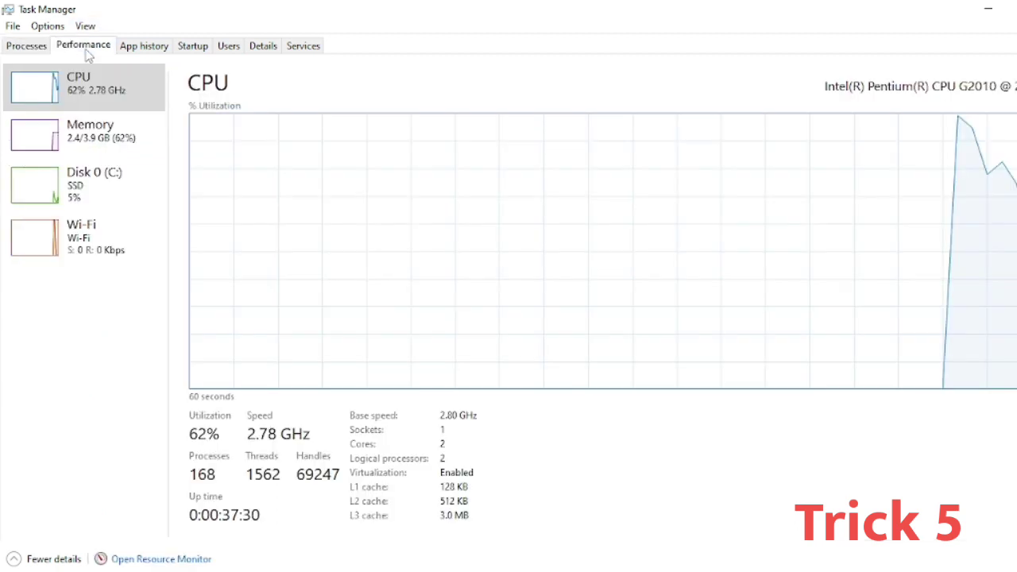
pyautogui.click(159, 49)
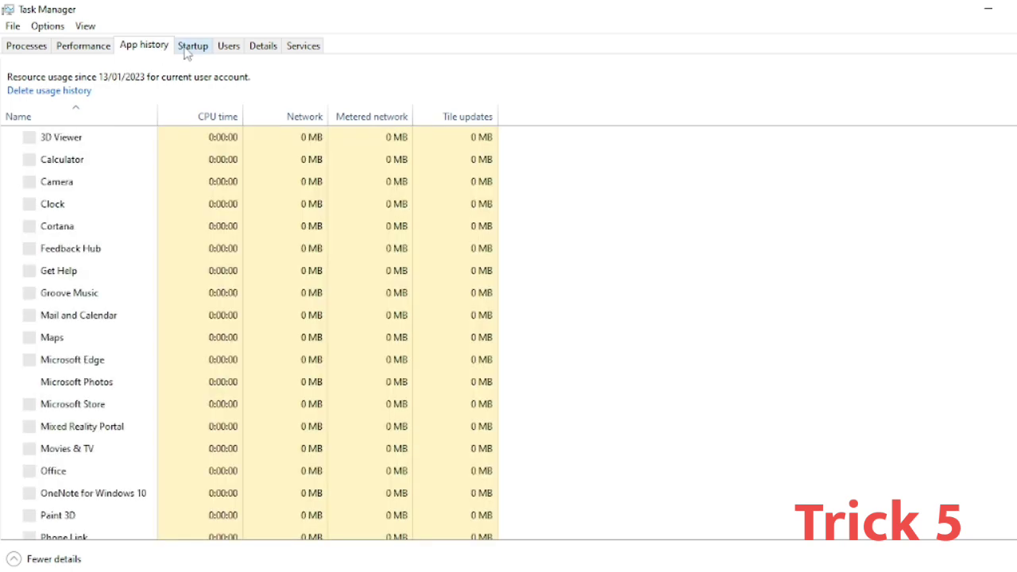
pyautogui.click(185, 49)
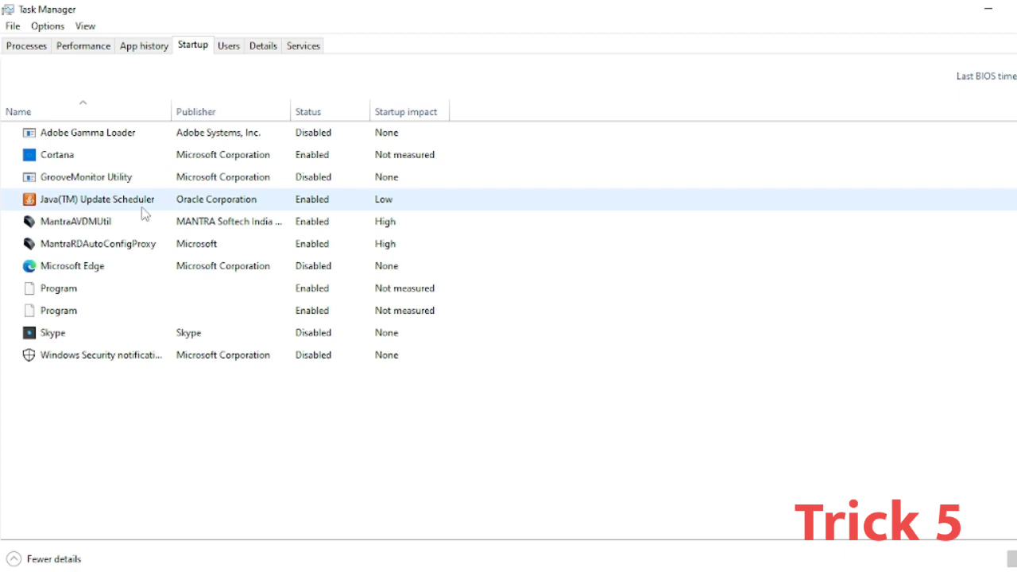
# - Check the startup options for Adobe Gamma Loader and view the file properties of the Microsoft Edge startup entry
pyautogui.rightClick(88, 137)
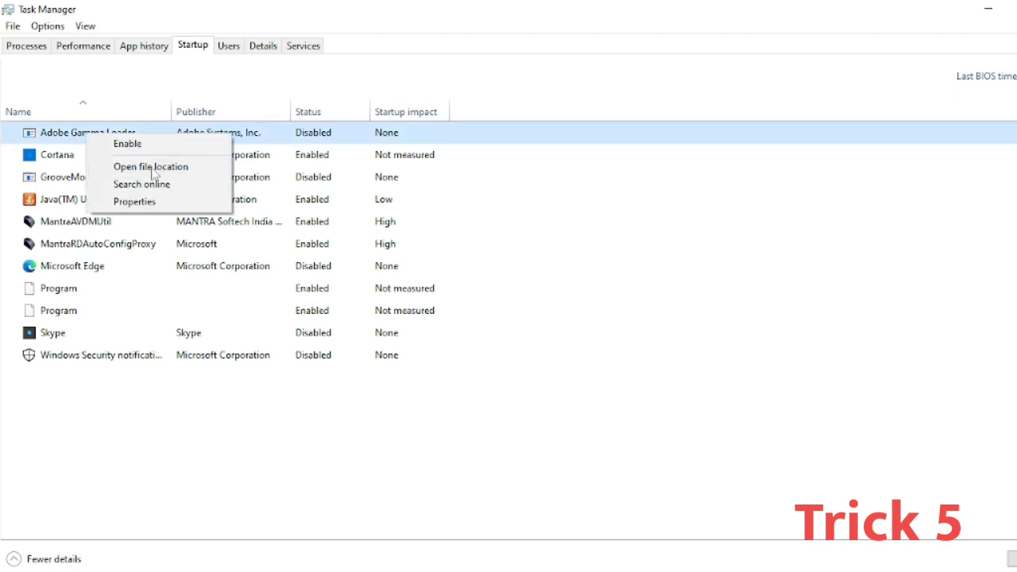
pyautogui.click(333, 139)
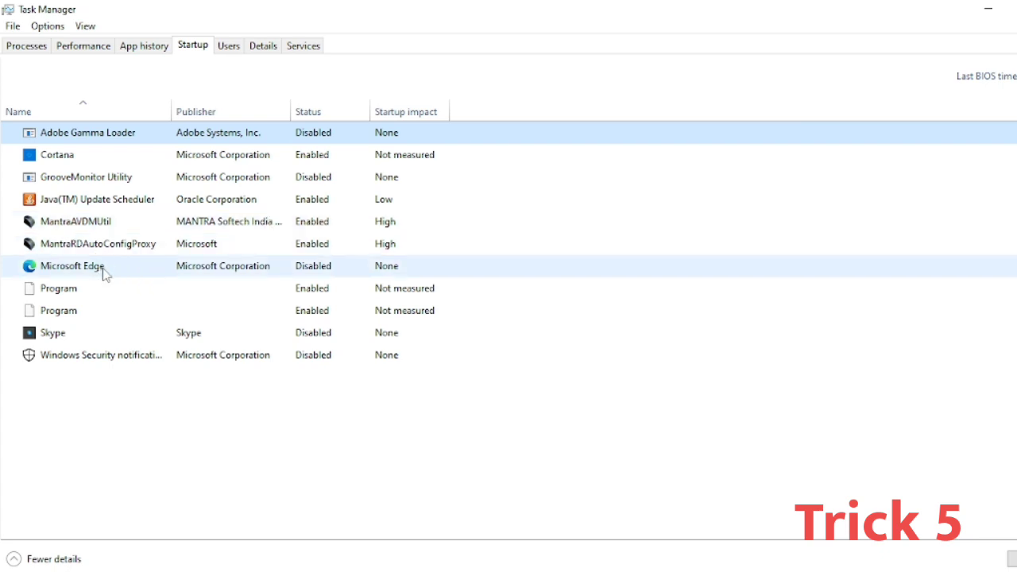
pyautogui.rightClick(228, 275)
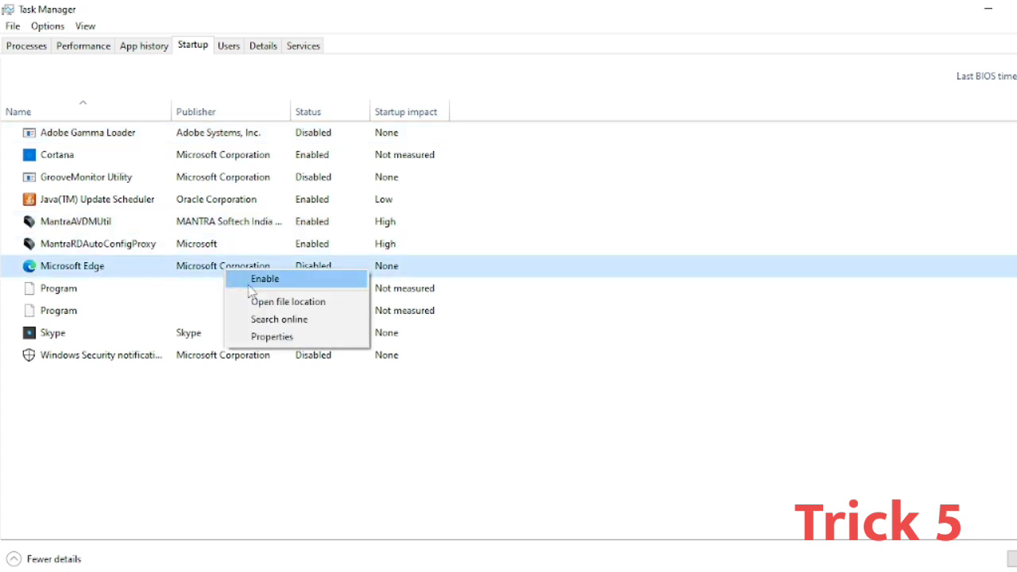
pyautogui.click(262, 337)
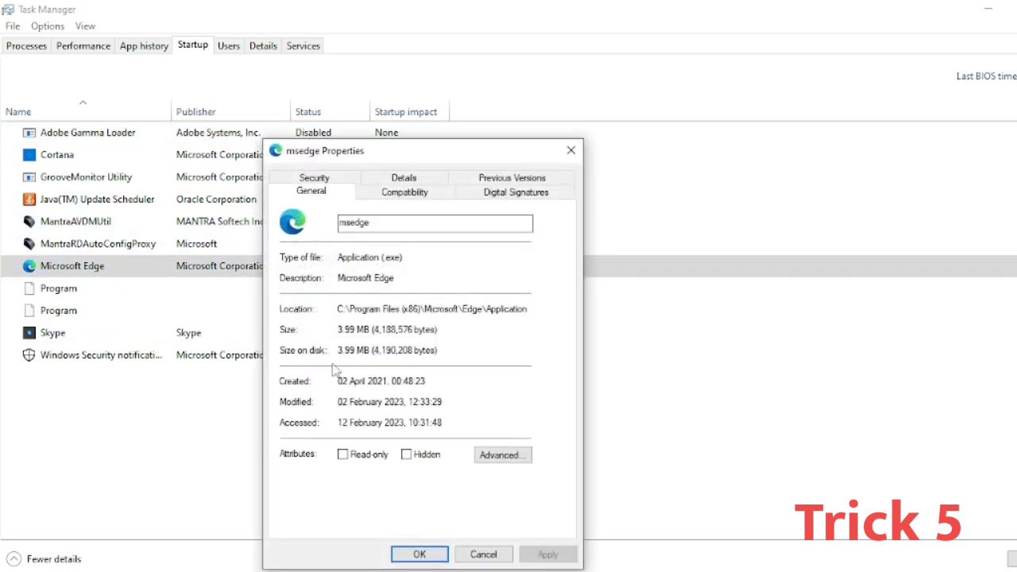
pyautogui.click(482, 553)
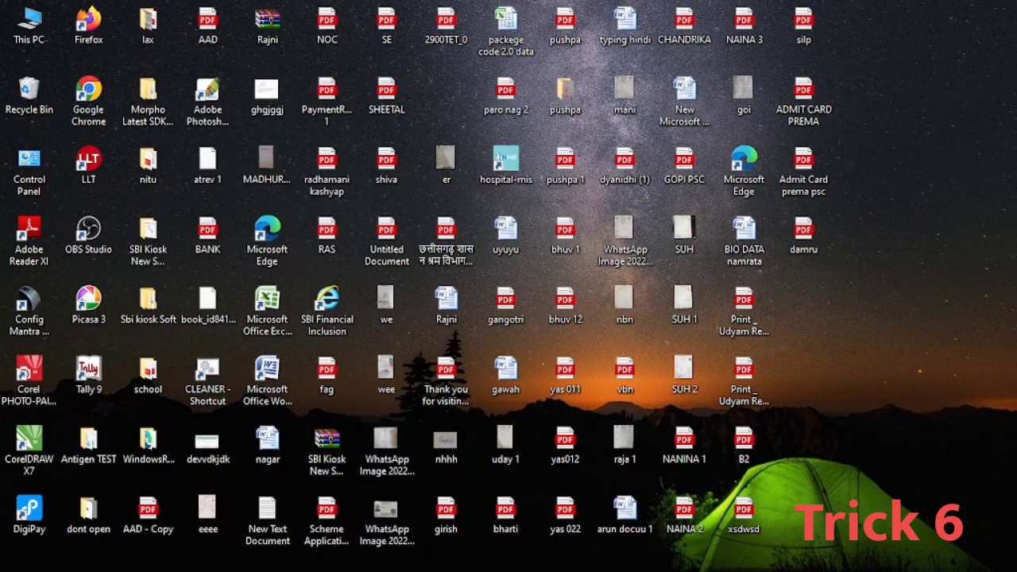
# - Search Windows for "service", open the Services app and maximize its window
pyautogui.press('super+s')
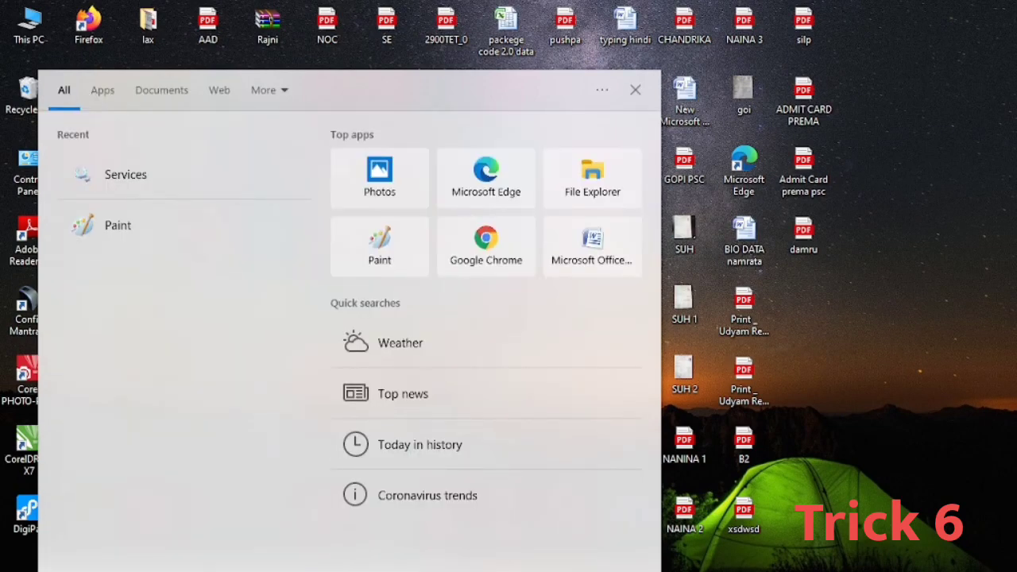
pyautogui.write('se')
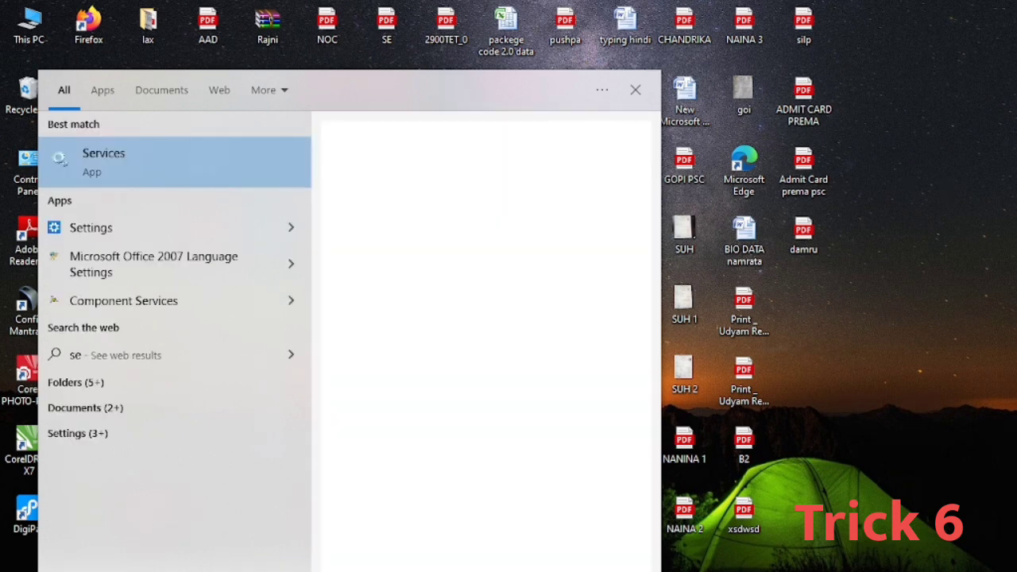
pyautogui.write('rvice')
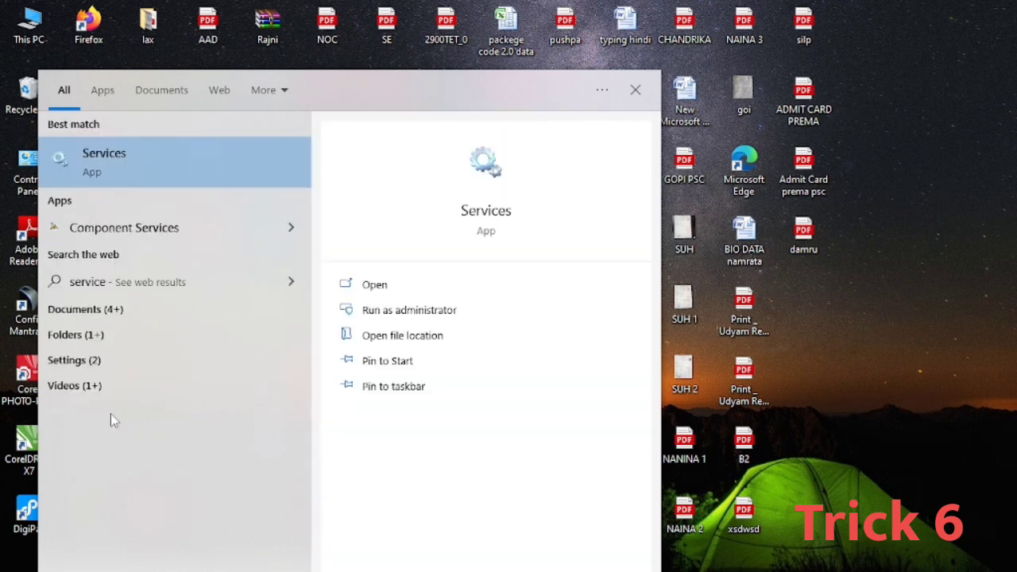
pyautogui.click(138, 154)
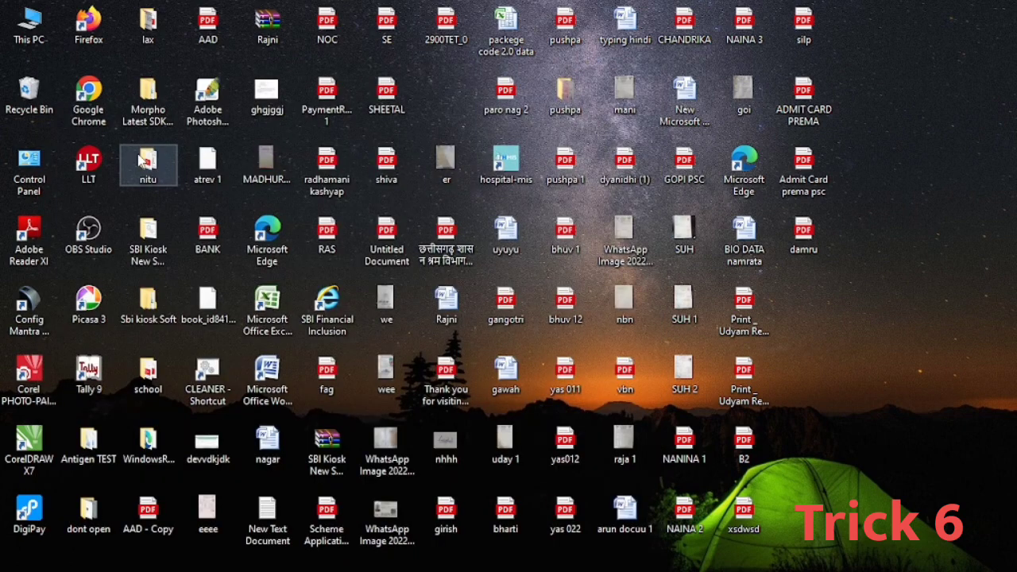
pyautogui.click(573, 337)
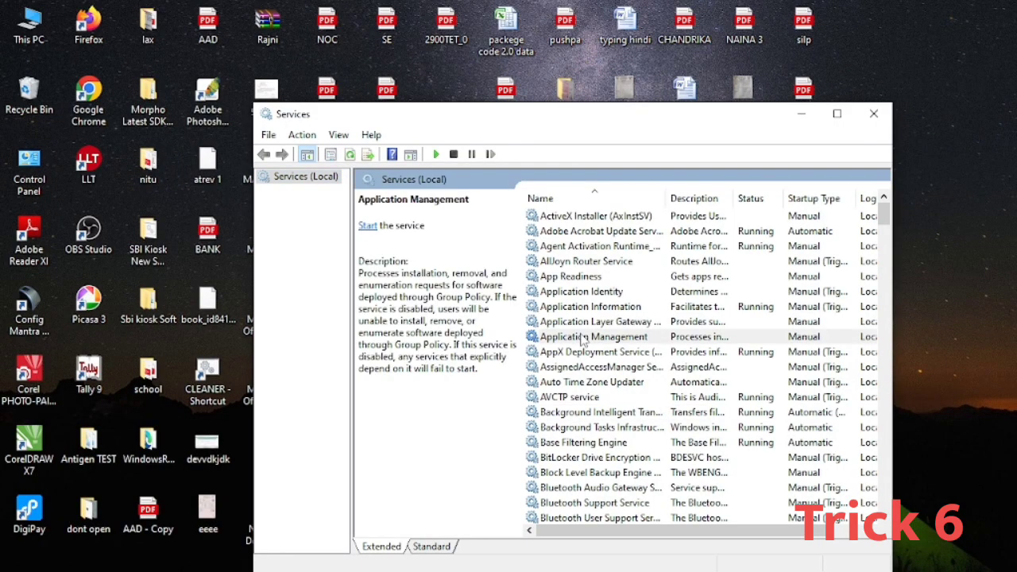
pyautogui.click(837, 114)
# - Find the Windows Update service in the services list and open its properties
pyautogui.click(386, 381)
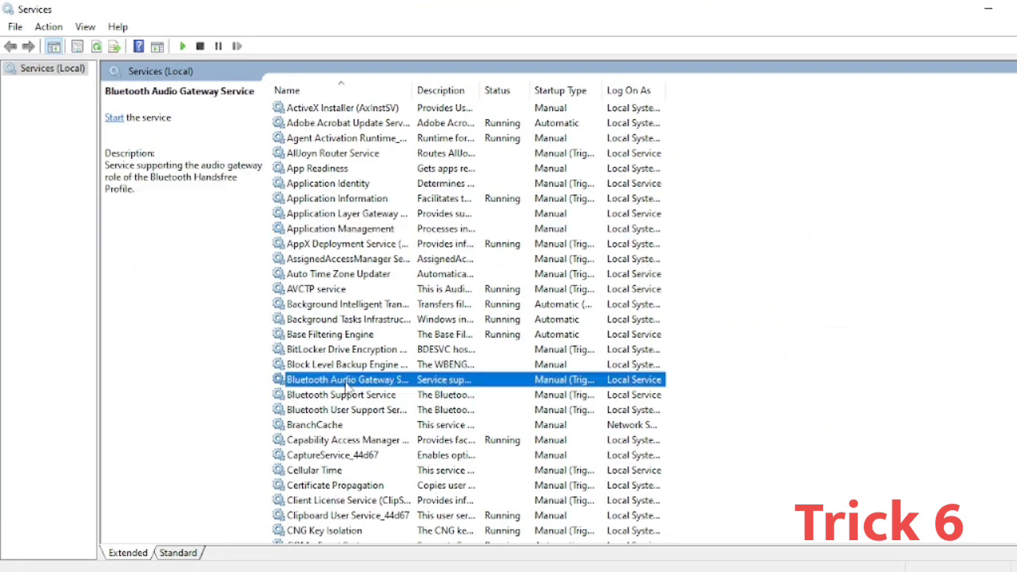
pyautogui.press('u')
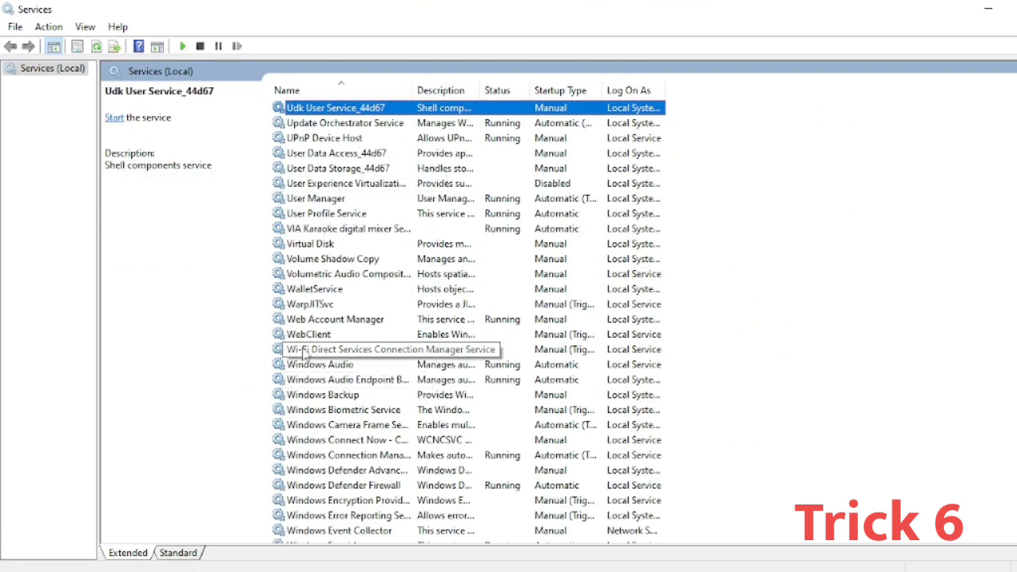
pyautogui.press('w')
pyautogui.scroll(-6, 338, 361)
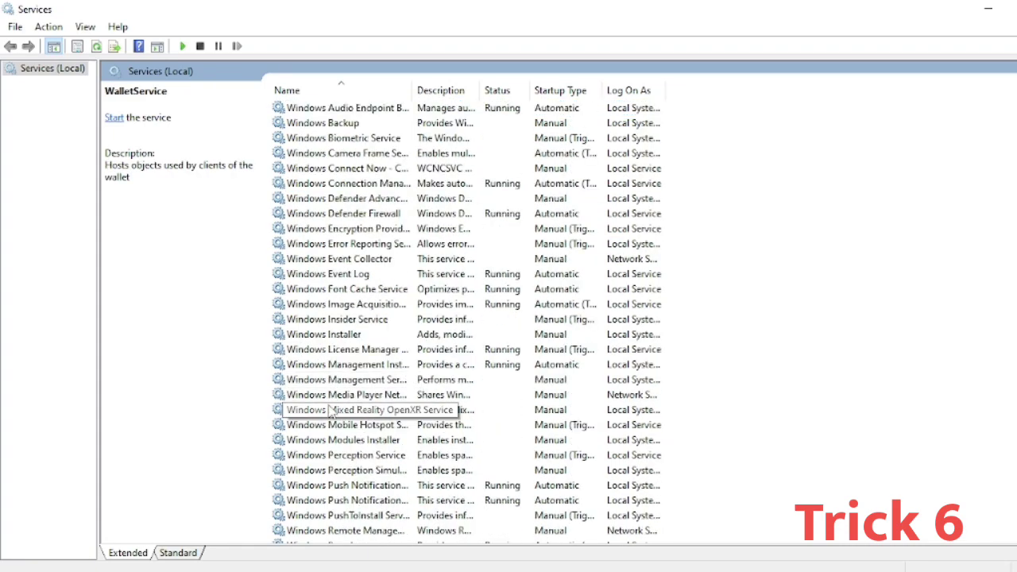
pyautogui.scroll(1, 332, 401)
pyautogui.scroll(-6, 330, 419)
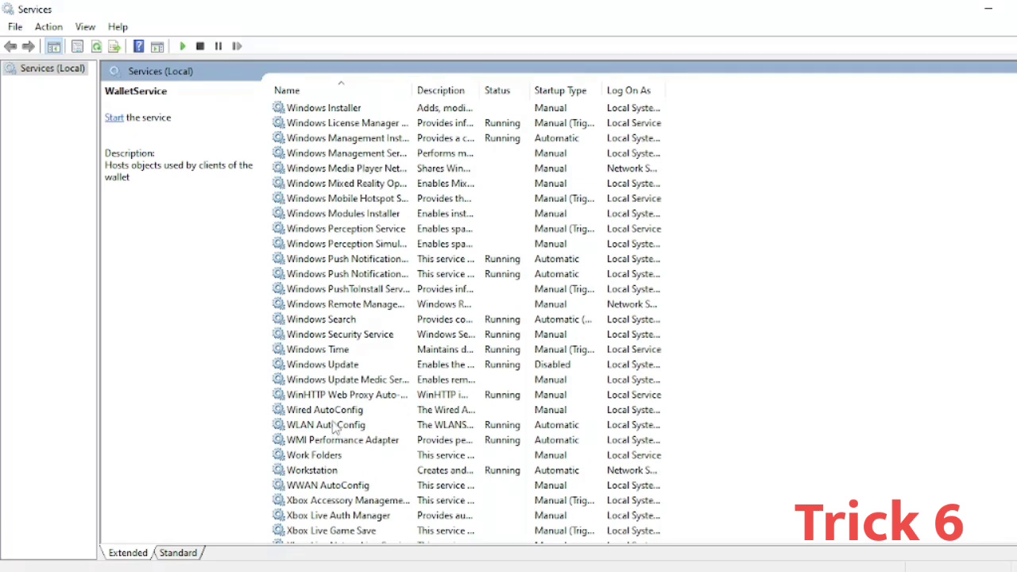
pyautogui.click(333, 368)
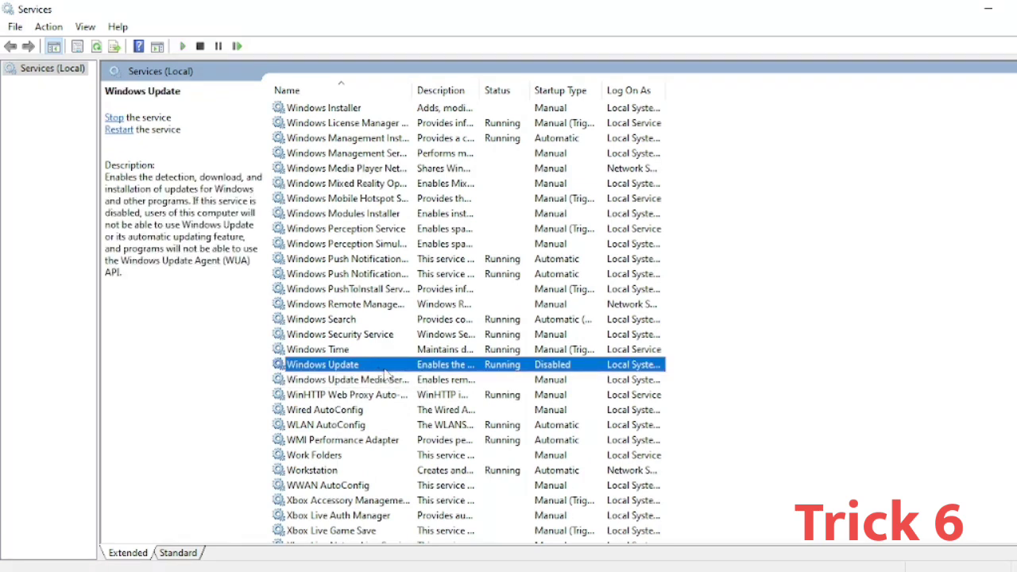
pyautogui.rightClick(414, 367)
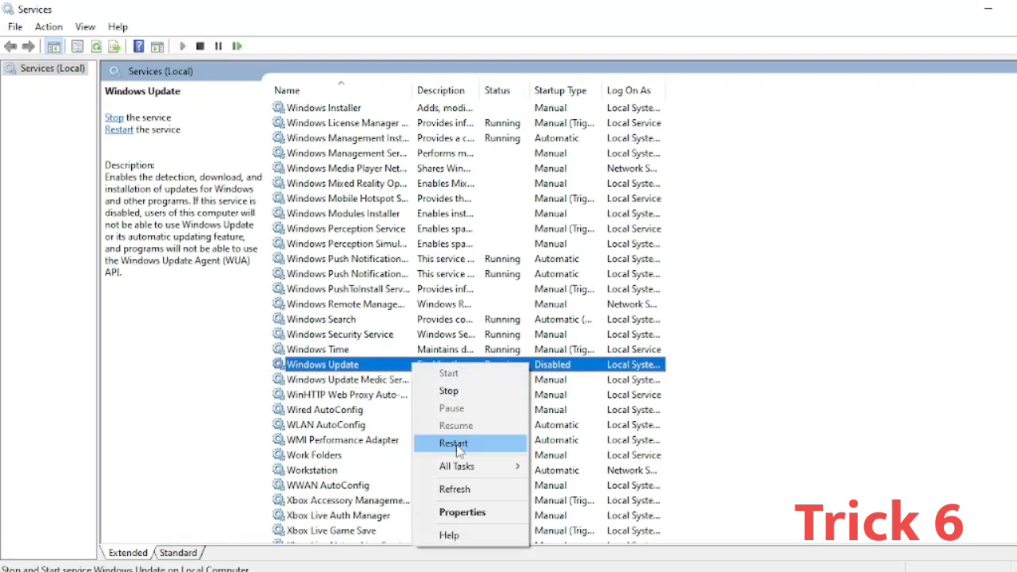
pyautogui.click(462, 512)
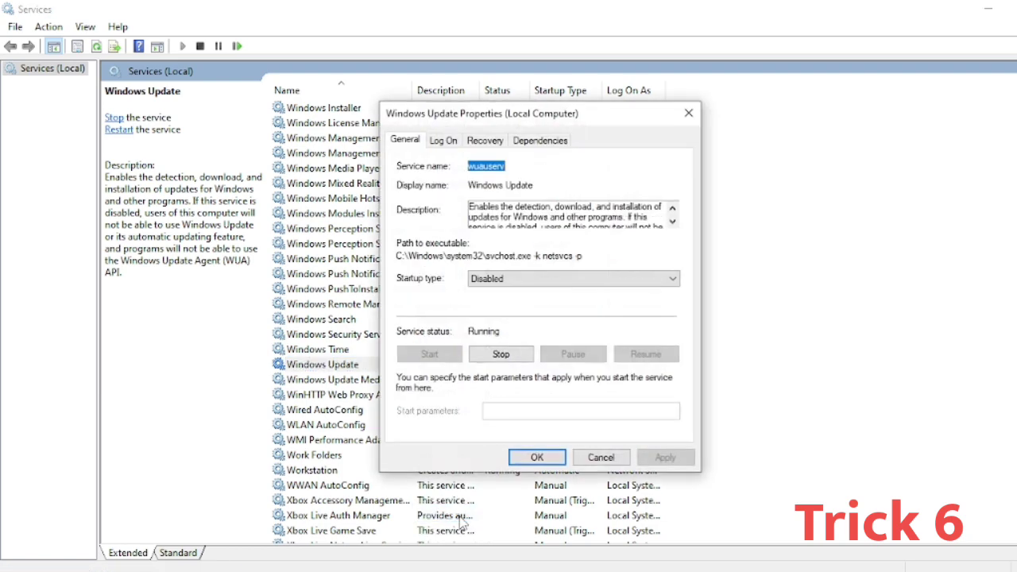
# - Set the Windows Update service's startup type to Disabled, apply it, and check the available actions for the Windows Update Medic Service
pyautogui.click(492, 279)
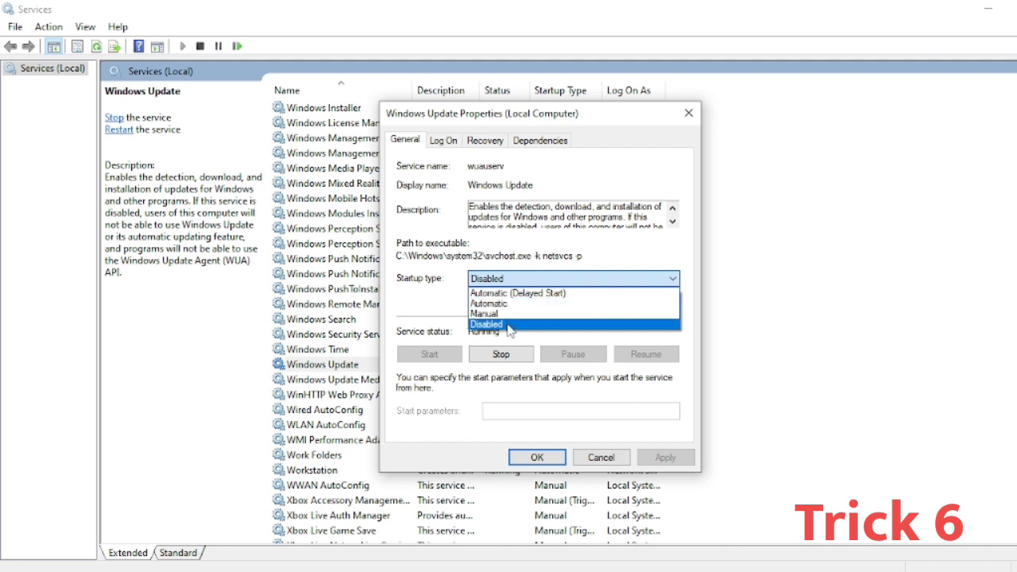
pyautogui.click(507, 325)
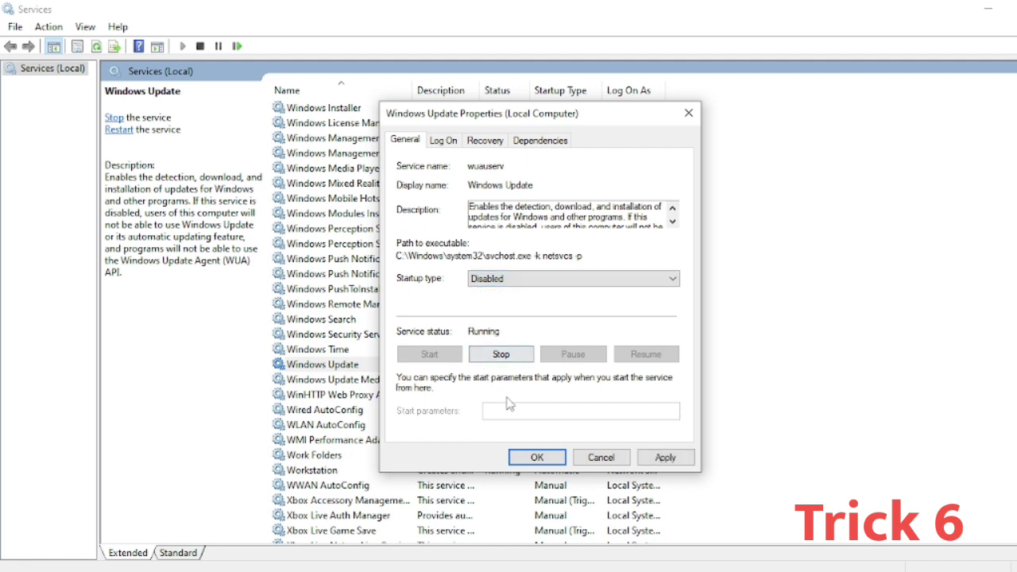
pyautogui.click(650, 459)
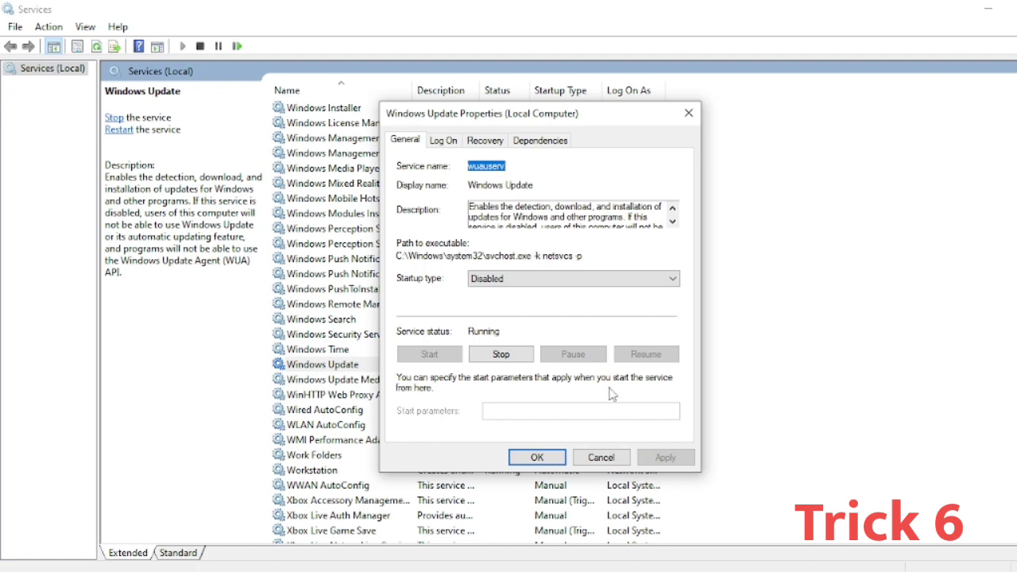
pyautogui.click(537, 459)
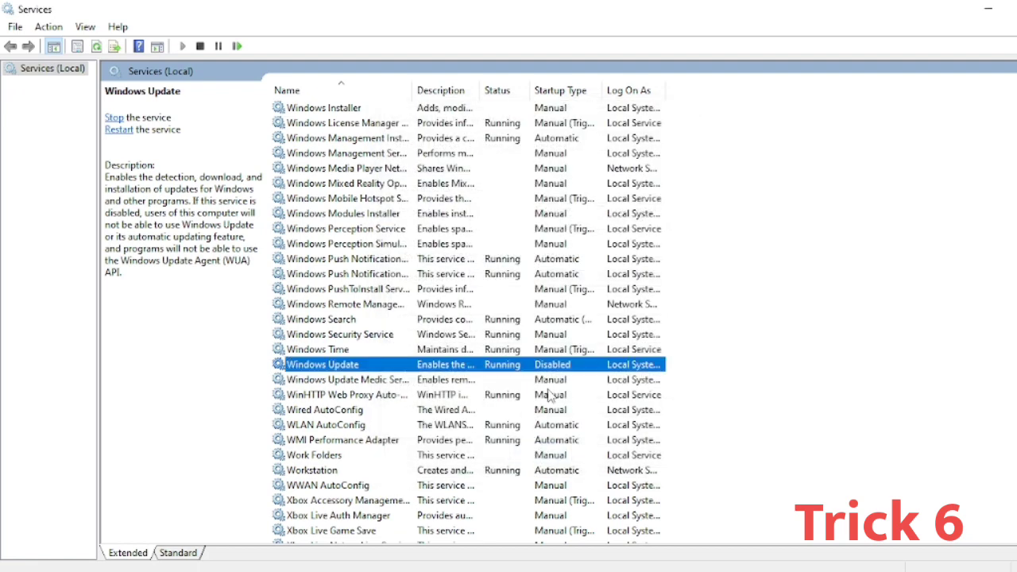
pyautogui.click(333, 380)
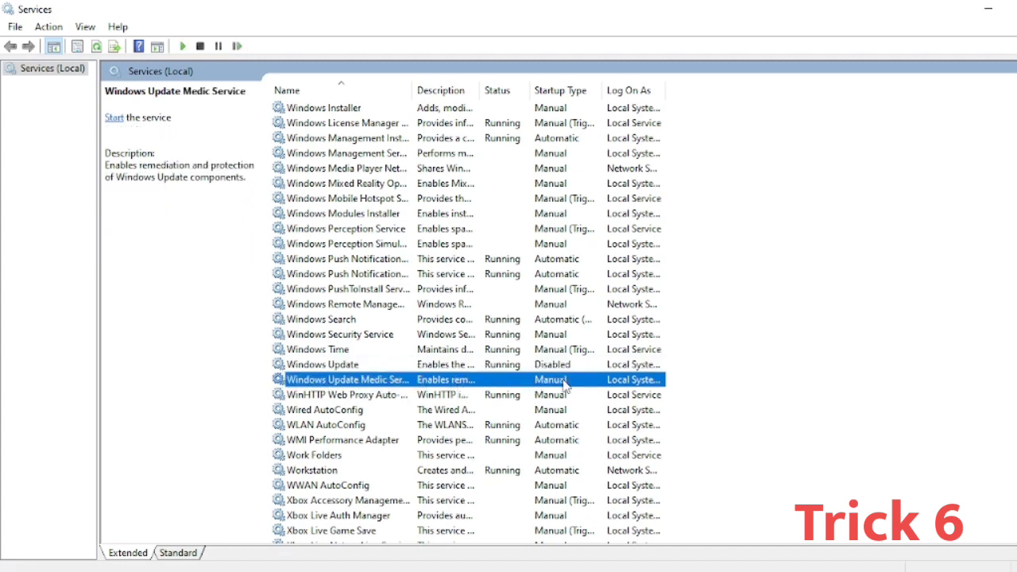
pyautogui.rightClick(419, 380)
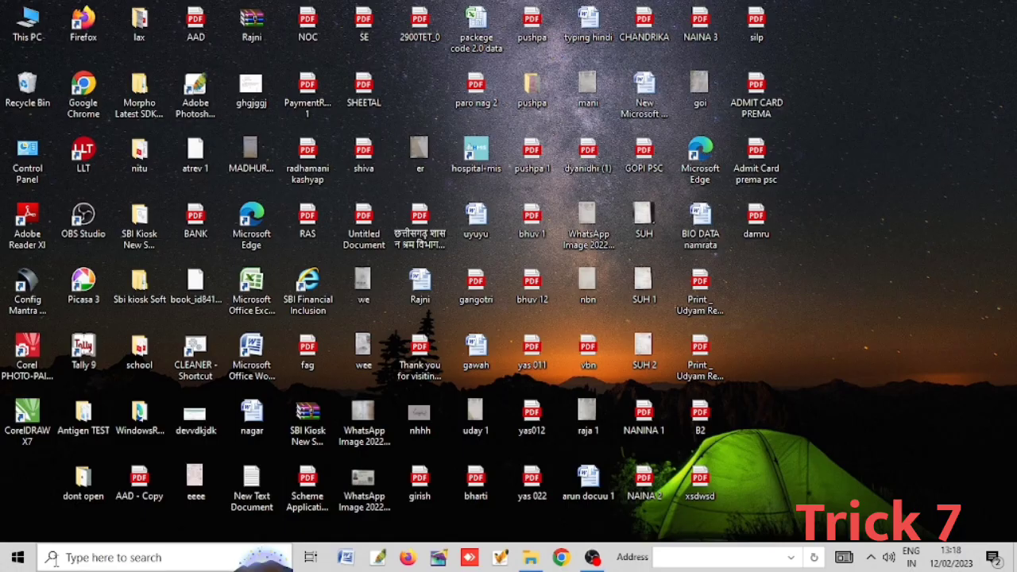
# - Check whether downloads from other PCs are allowed in the Delivery Optimization settings under Update & Security, and return to the Settings home page
pyautogui.click(67, 560)
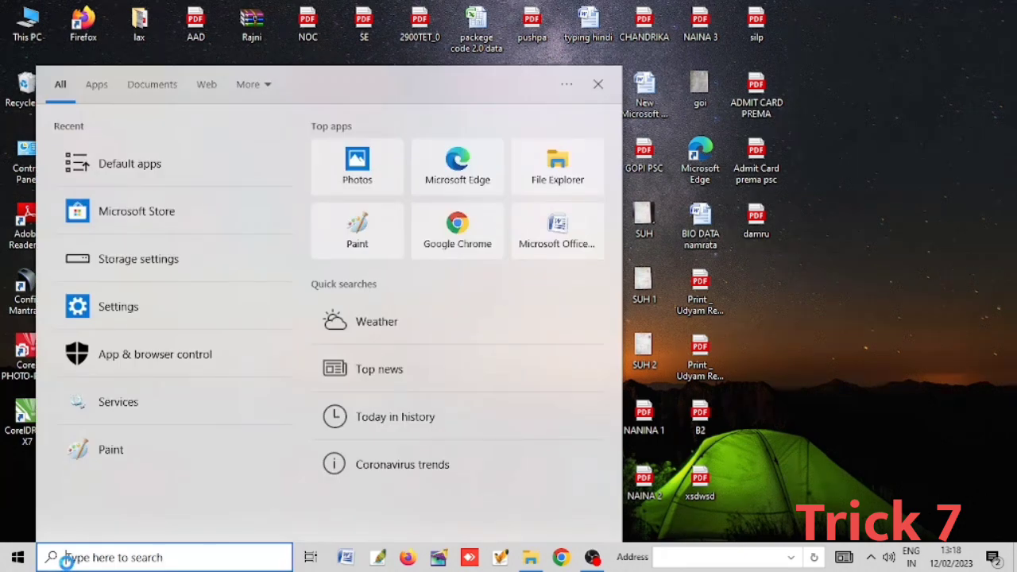
pyautogui.click(120, 308)
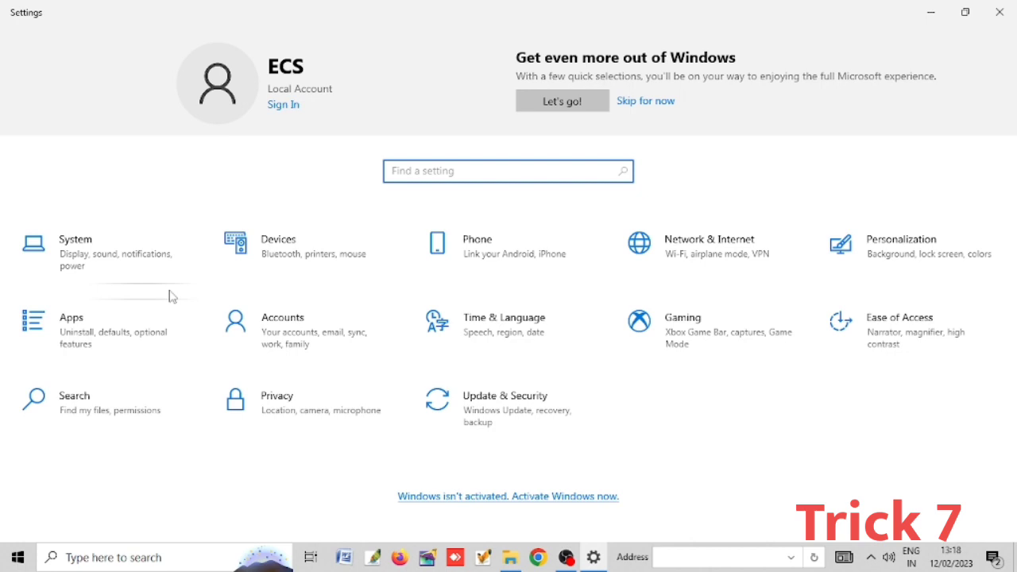
pyautogui.click(505, 396)
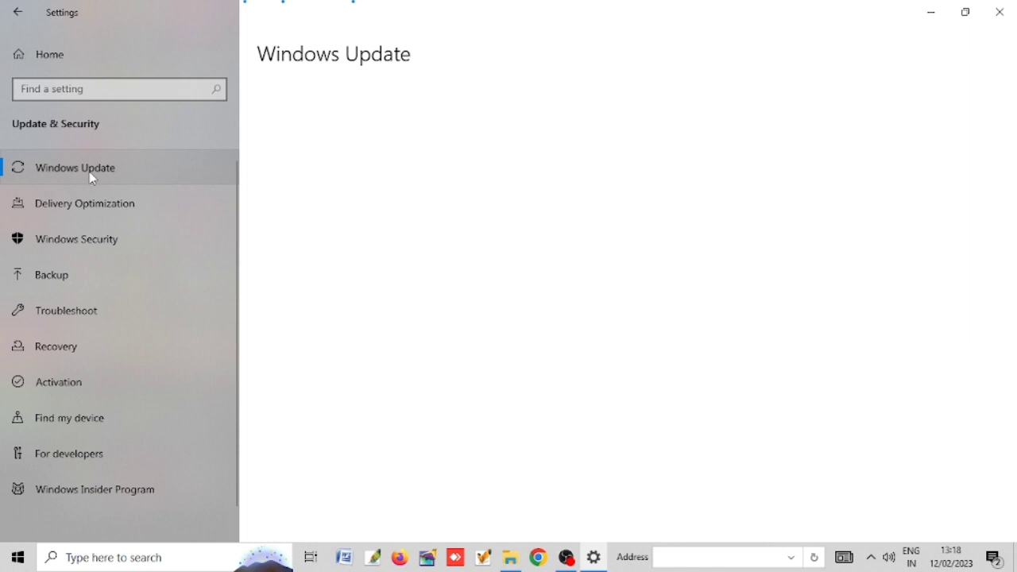
pyautogui.click(119, 208)
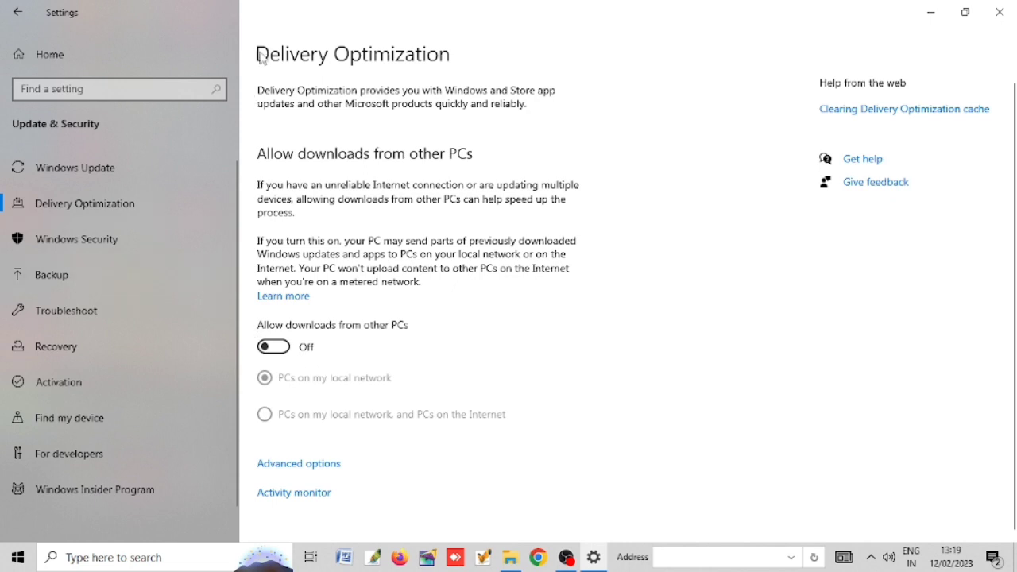
pyautogui.click(32, 16)
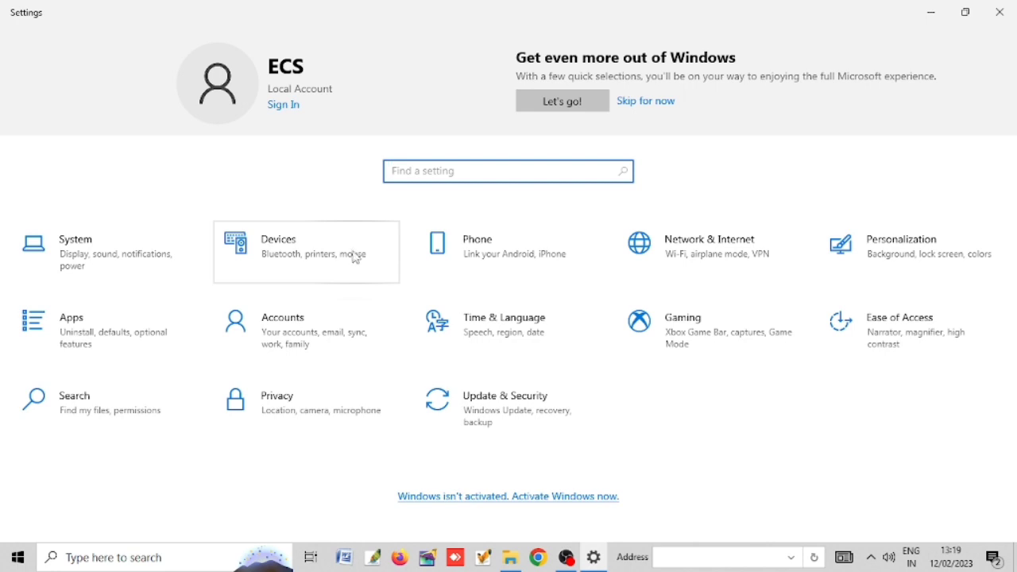
# - Open the Network & Internet settings
pyautogui.click(659, 259)
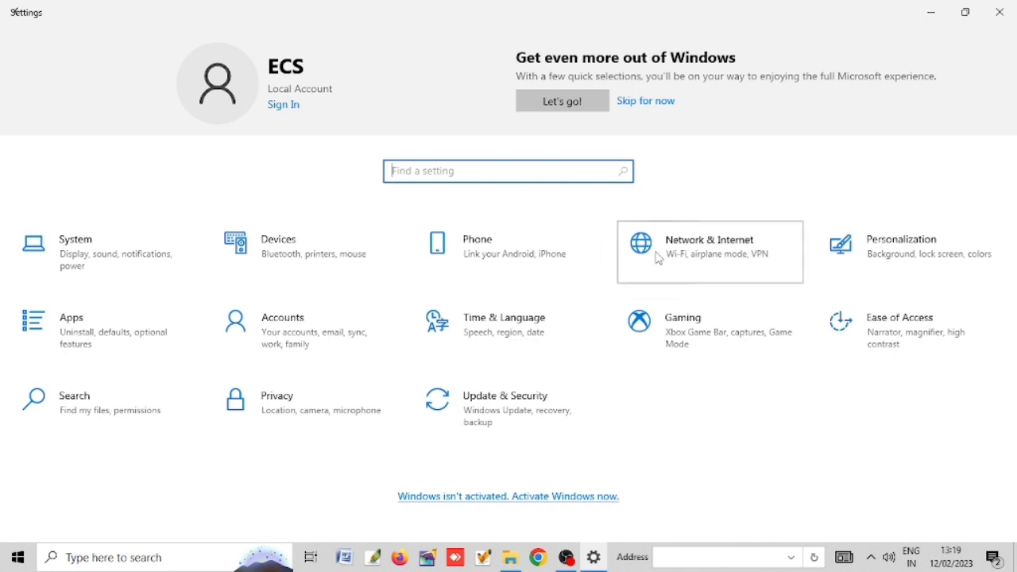